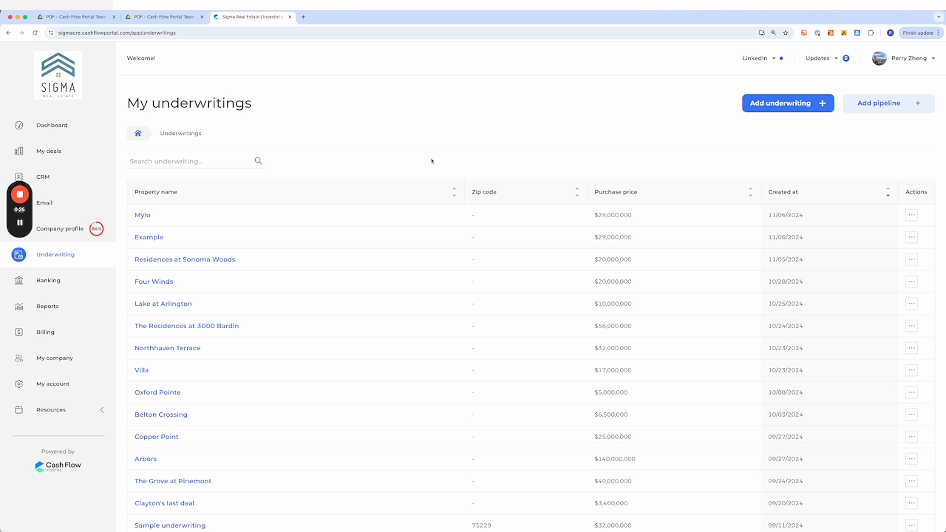
- Start a new underwriting deal named Raintree Apartments with a purchase price of $10,000,000 and continue to asset info
click(773, 105)
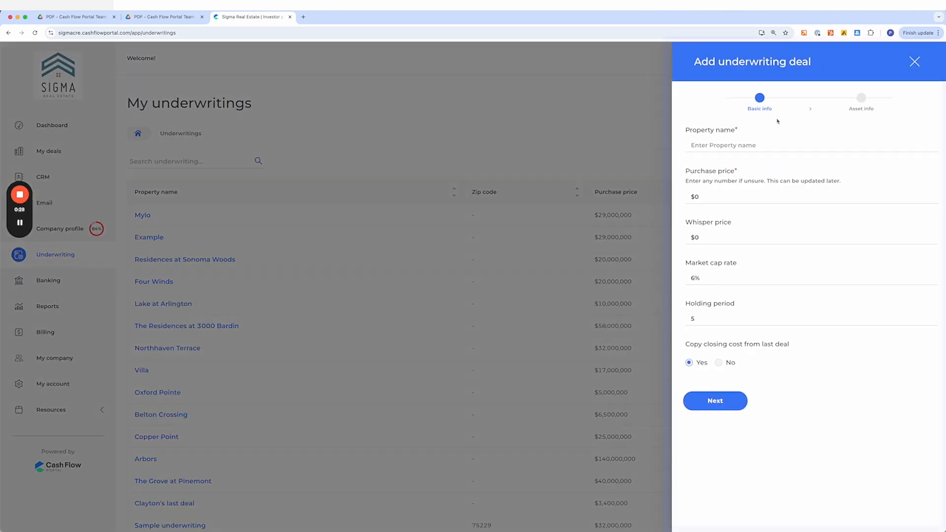
click(734, 147)
text(Raintree )
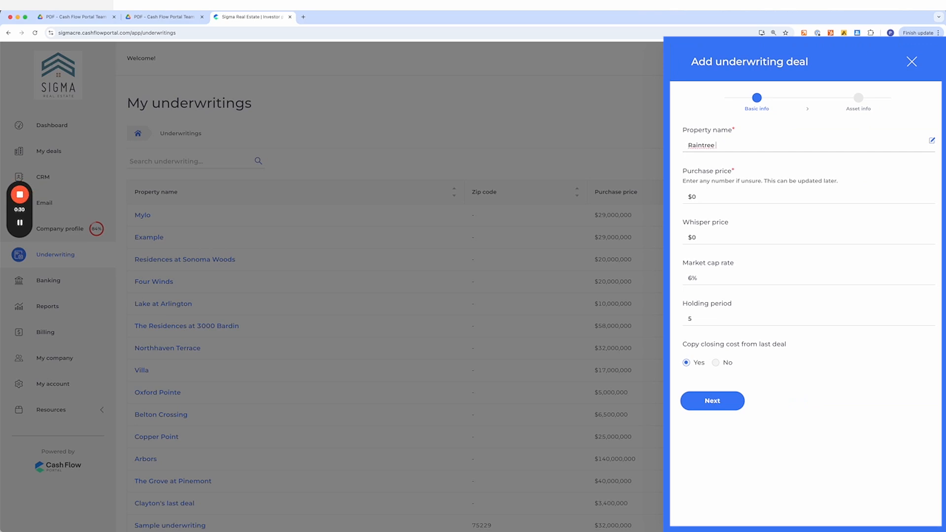
text(Apartments)
key(Tab)
text(10,000,000)
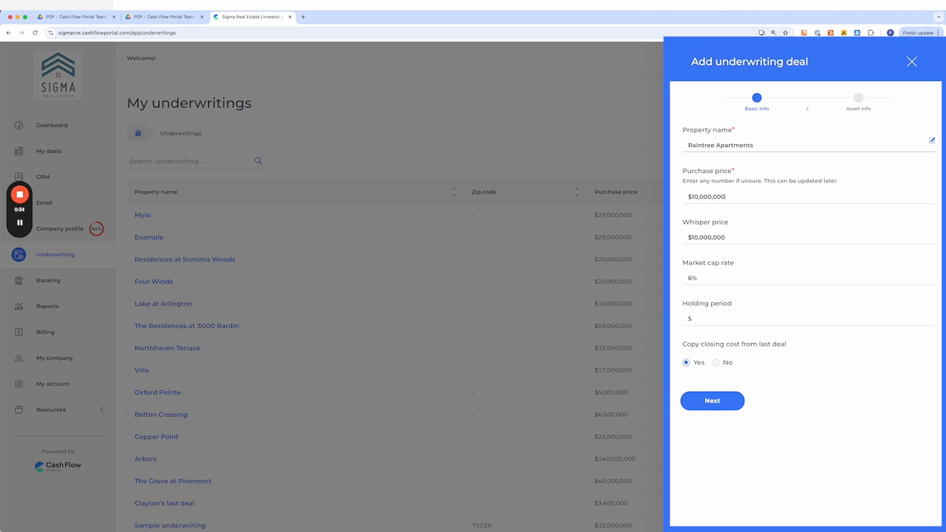
click(727, 404)
- Upload the three Northaven Terrace photos as property images and submit the deal
scroll(739, 370, down, 4)
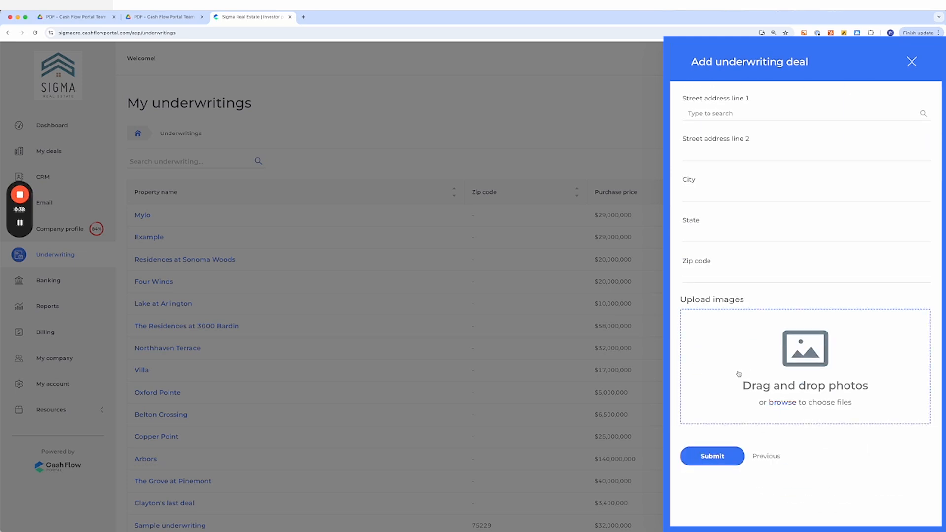
click(742, 343)
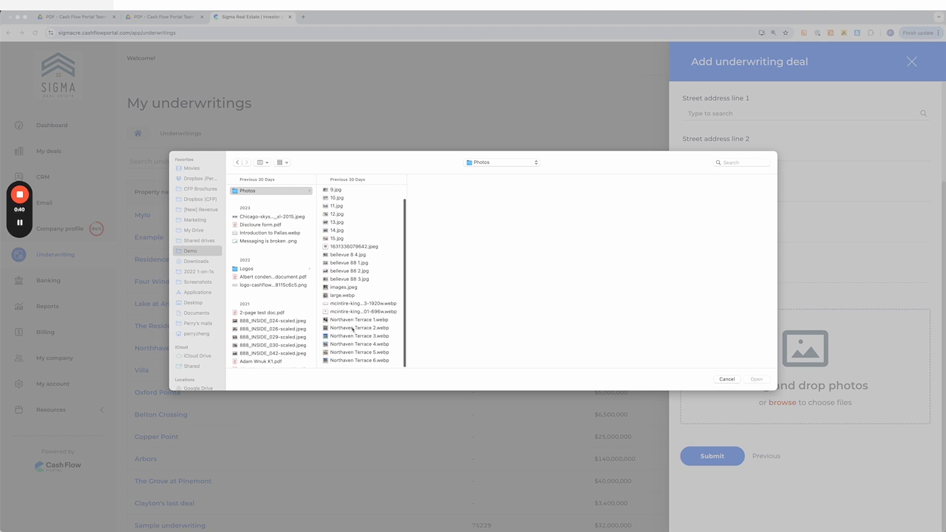
shift+click(365, 343)
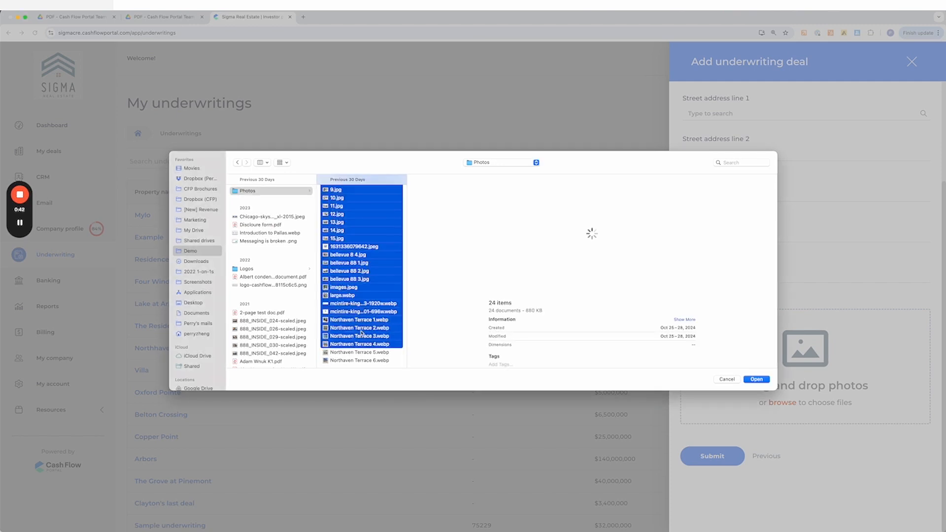
click(363, 305)
click(360, 321)
shift+click(359, 336)
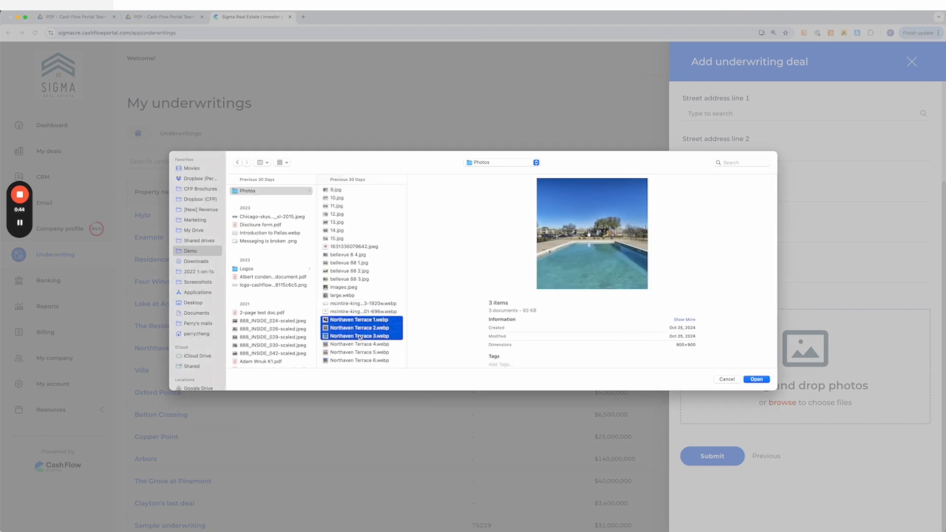
click(757, 379)
scroll(888, 460, down, 4)
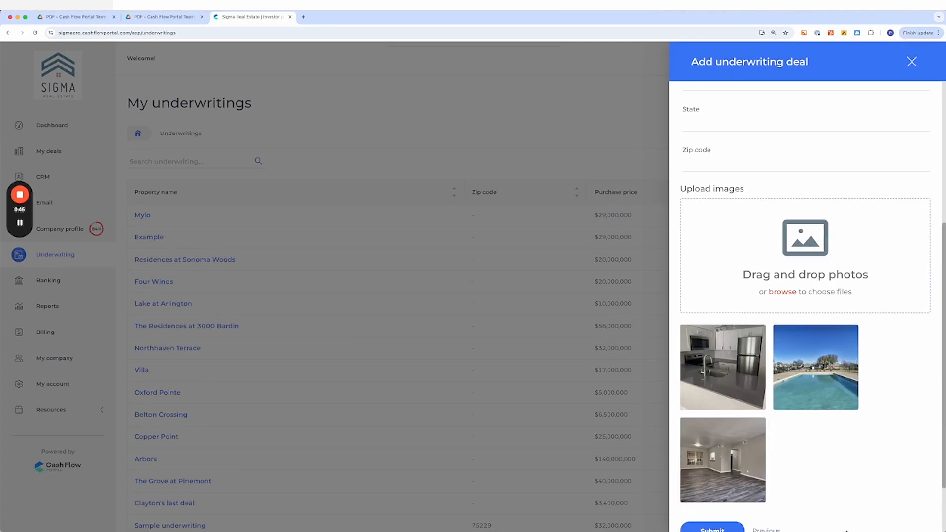
click(718, 458)
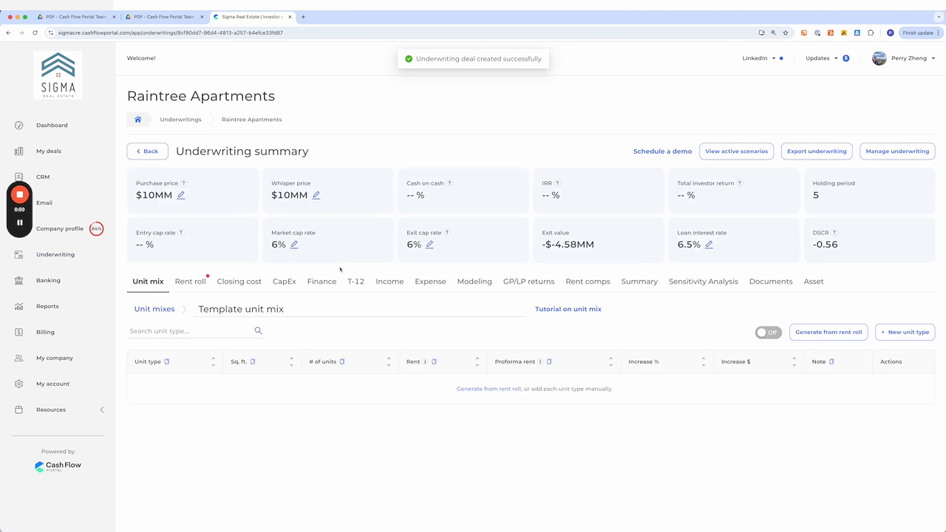
- Open the rent roll upload and download RR - Raintree Apartments.pdf from the Drive folder
click(197, 285)
click(912, 315)
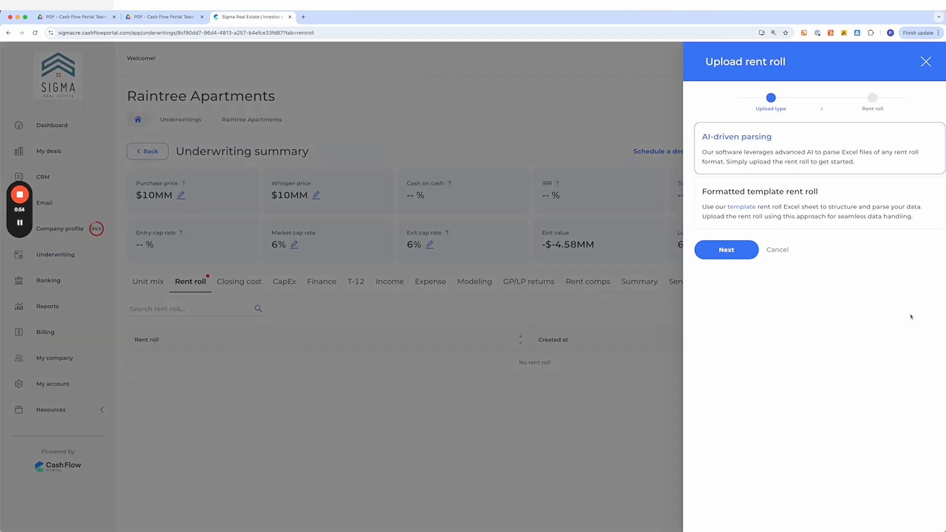
click(169, 17)
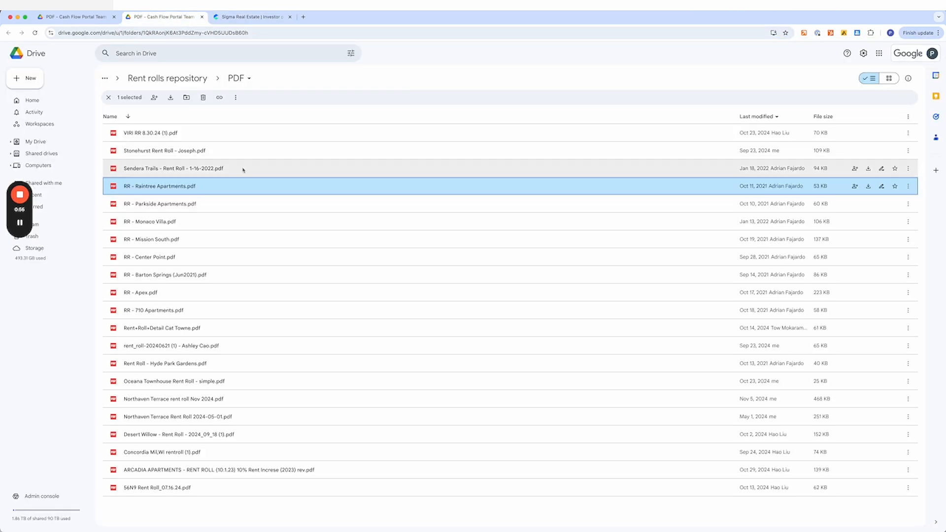
right_click(204, 187)
click(230, 213)
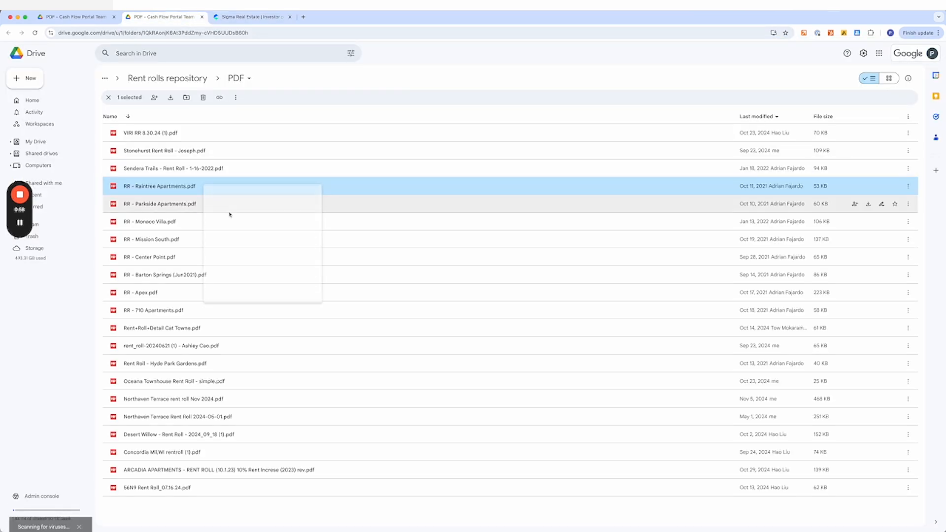
- Upload the downloaded Raintree rent roll PDF using AI-driven parsing
click(250, 17)
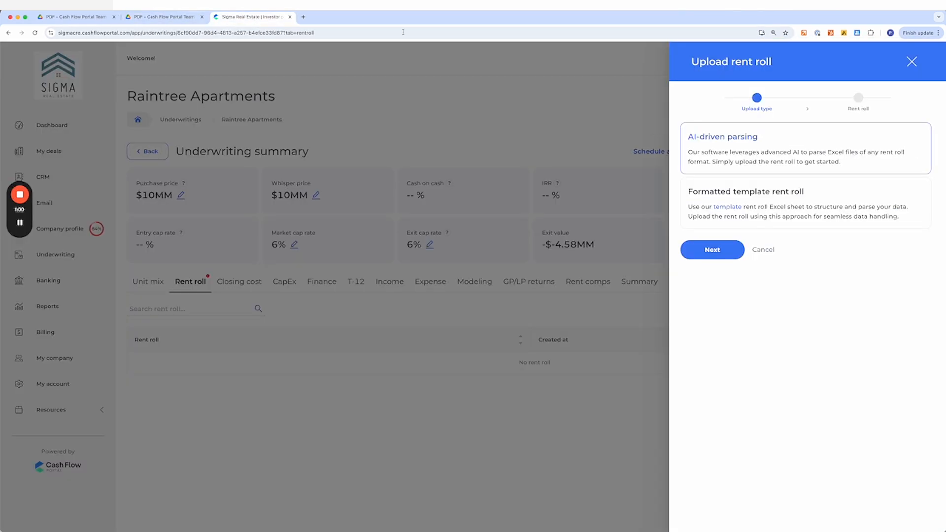
click(713, 250)
drag(821, 65, 773, 163)
click(709, 291)
- Review the rent roll PDF pages and compare them with the parsed unit types
click(345, 17)
scroll(605, 309, down, 3)
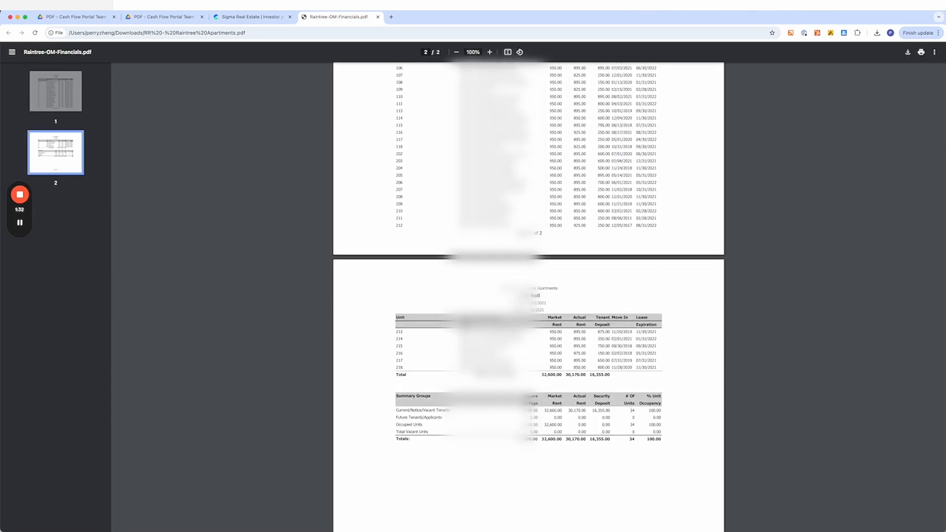
scroll(395, 139, up, 3)
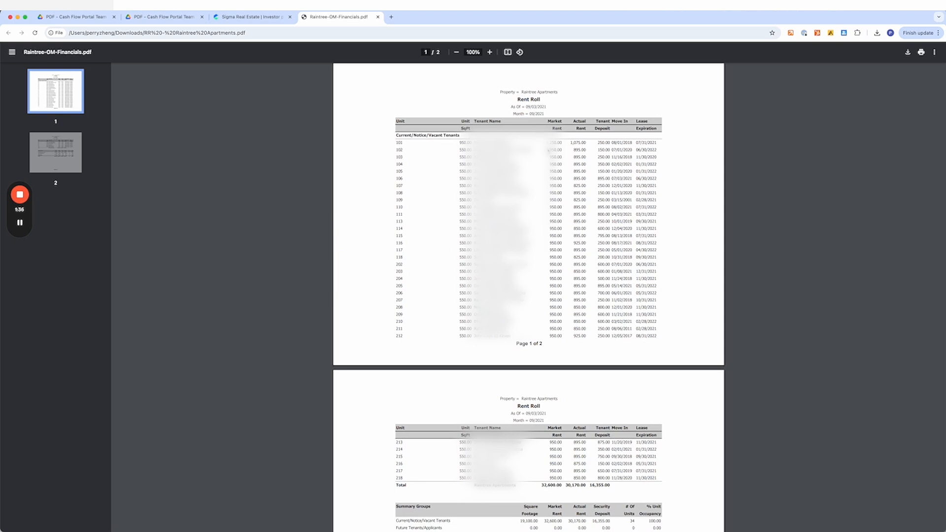
drag(576, 168, 591, 147)
scroll(405, 163, up, 5)
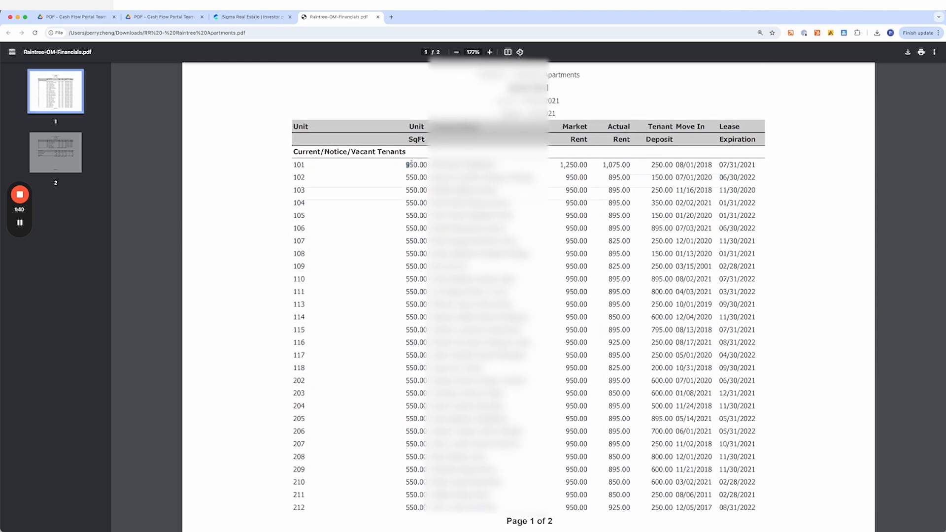
click(251, 16)
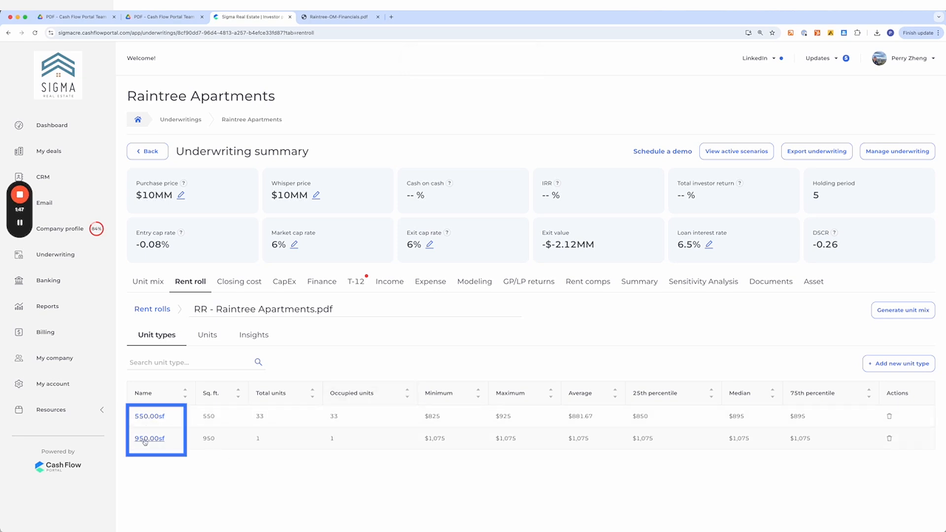
click(353, 19)
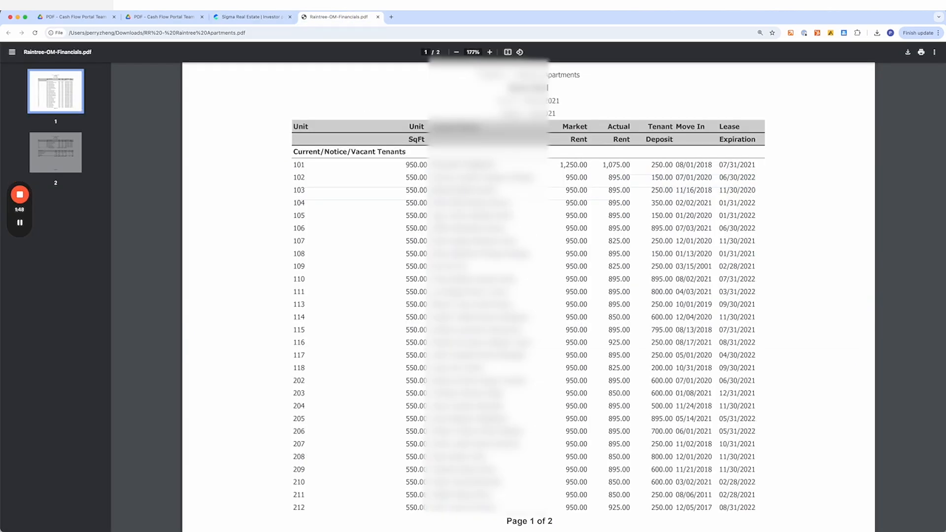
scroll(411, 247, down, 2)
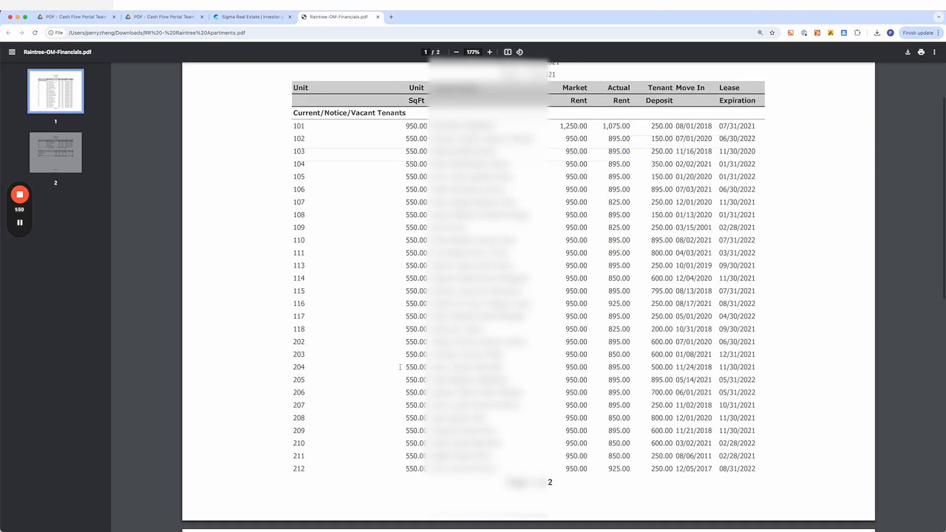
scroll(395, 361, down, 10)
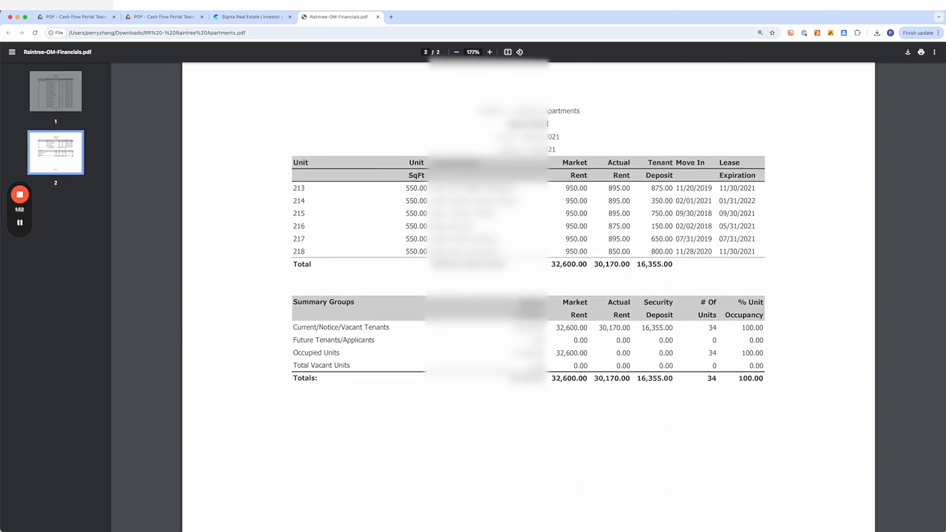
scroll(642, 283, up, 5)
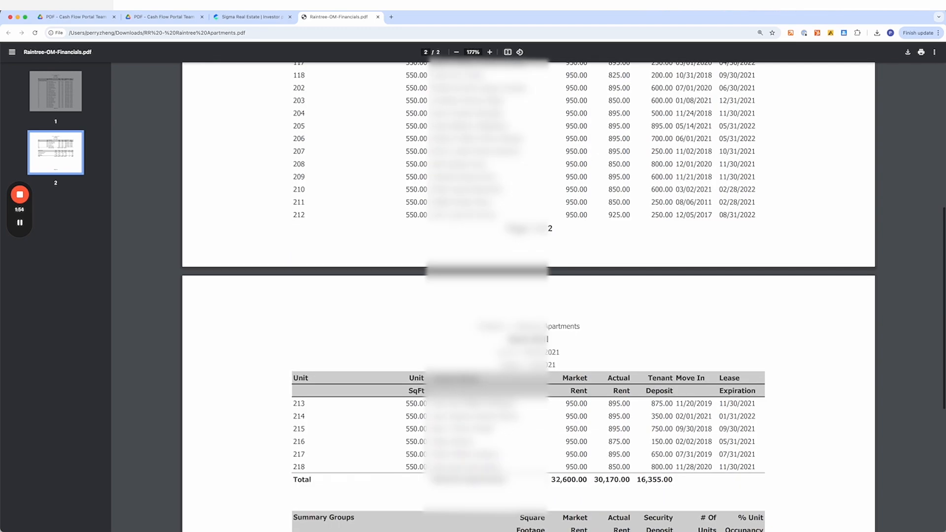
- Open unit 101 from the parsed rent roll's units list
click(272, 19)
click(220, 336)
scroll(254, 387, down, 5)
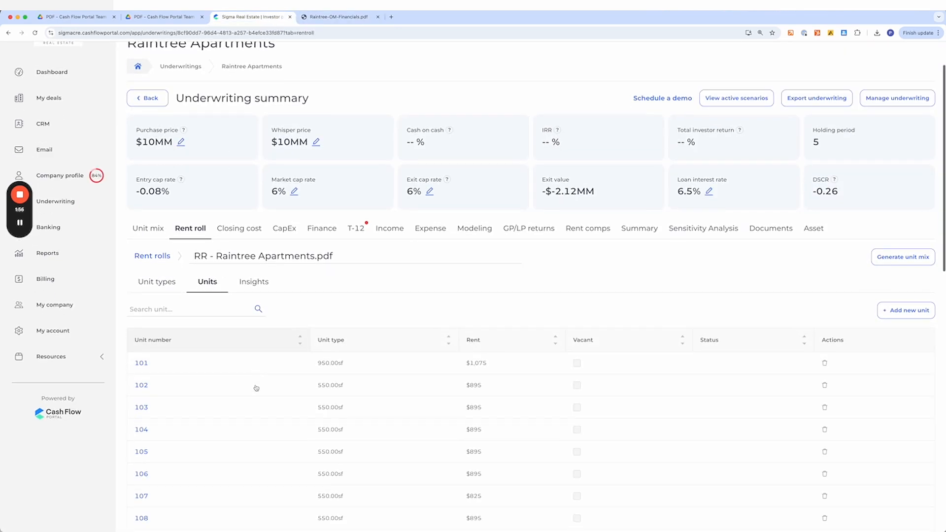
click(142, 236)
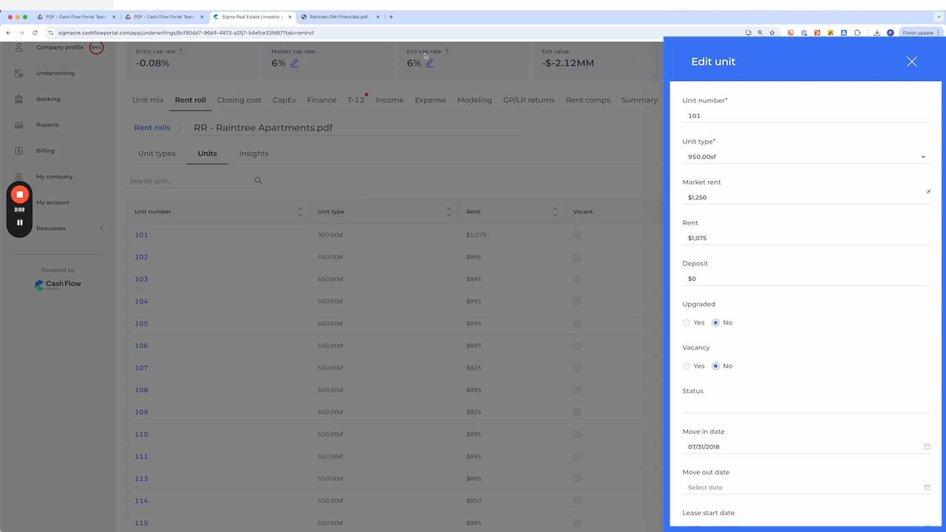
- Compare unit 101's market rent and rent with its row in the rent roll PDF
click(339, 16)
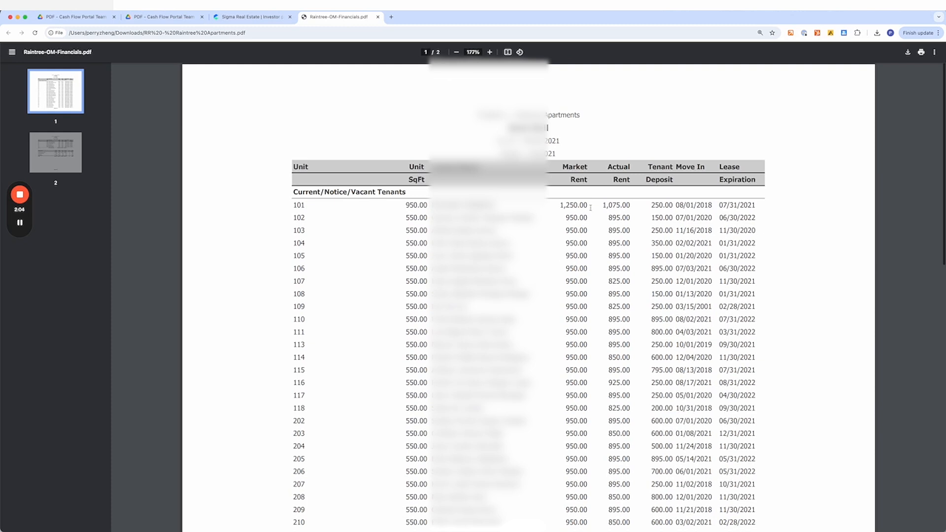
double_click(573, 205)
double_click(615, 205)
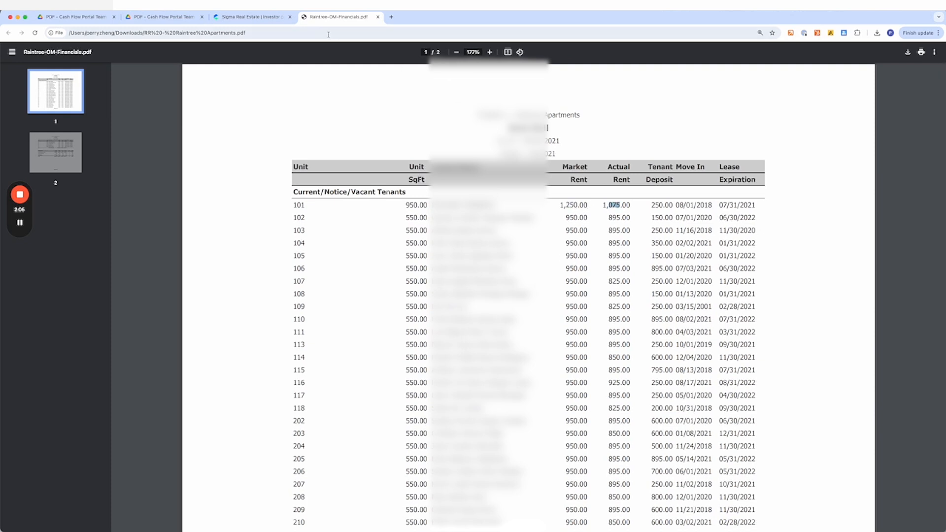
click(251, 17)
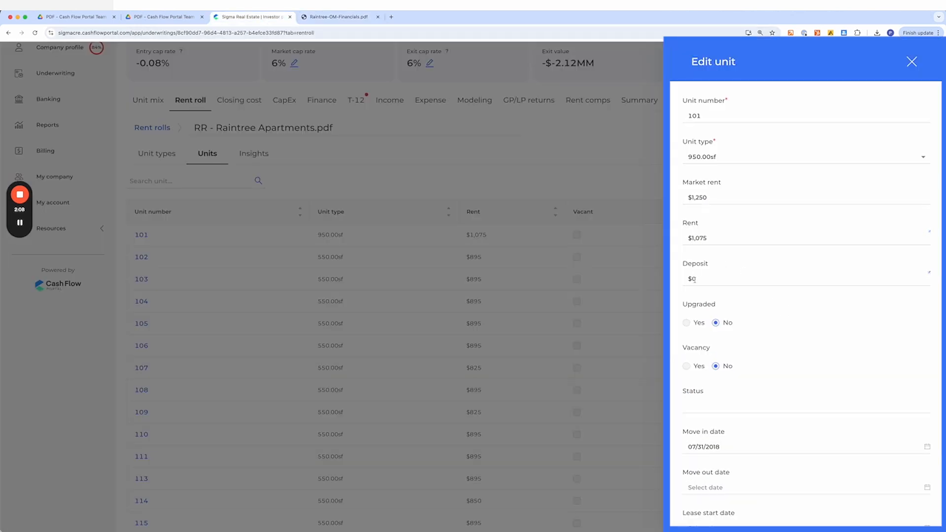
scroll(705, 345, down, 3)
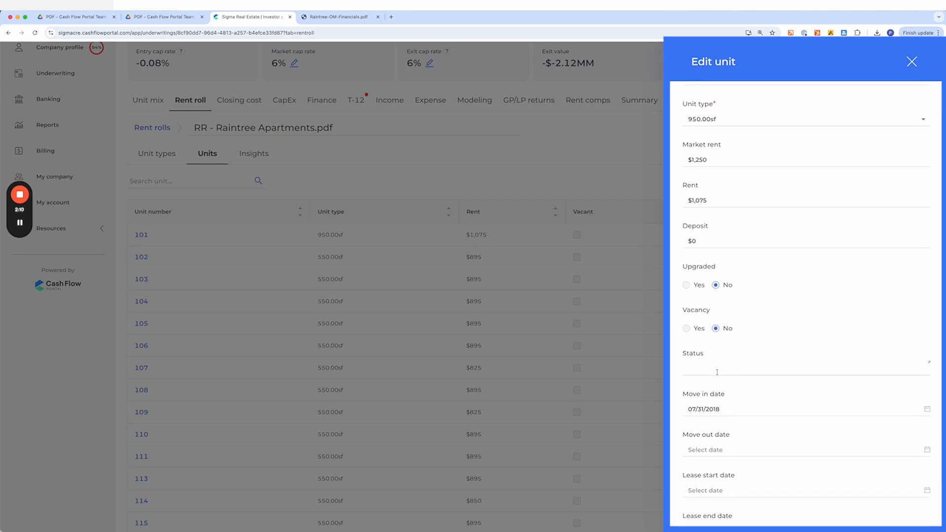
- Check unit 101's move-in and lease end dates against the PDF, then close the unit editor without saving
key(ctrl+Tab)
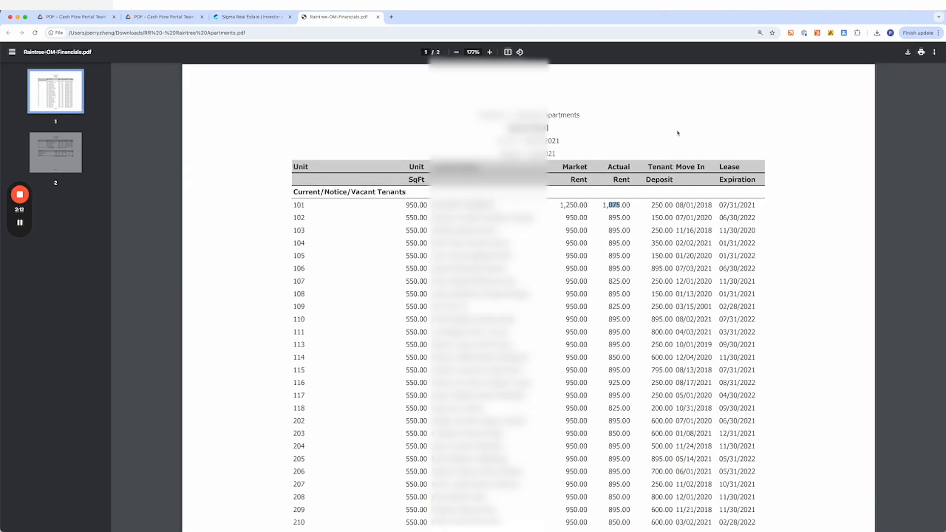
click(686, 207)
mouse_move(672, 204)
mouse_down()
mouse_move(701, 204)
mouse_move(677, 205)
mouse_up()
click(702, 204)
drag(756, 205, 719, 205)
click(265, 16)
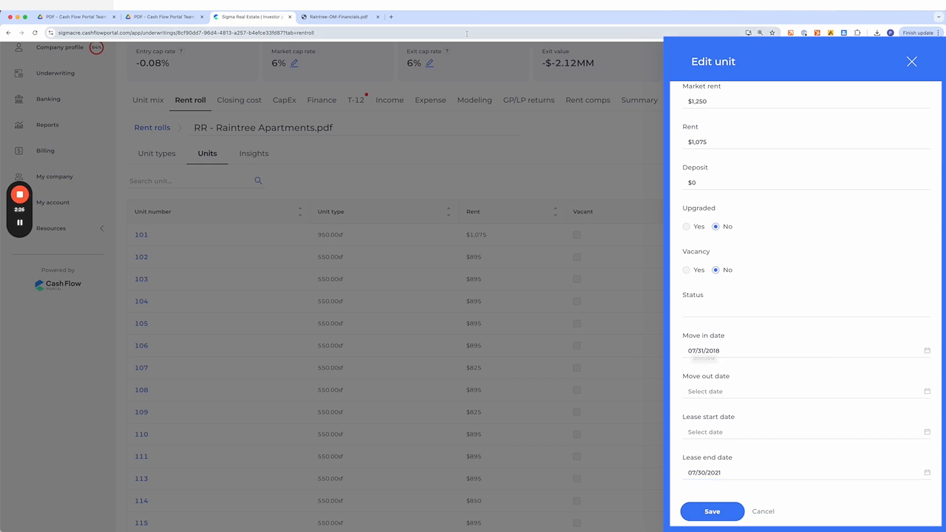
click(357, 16)
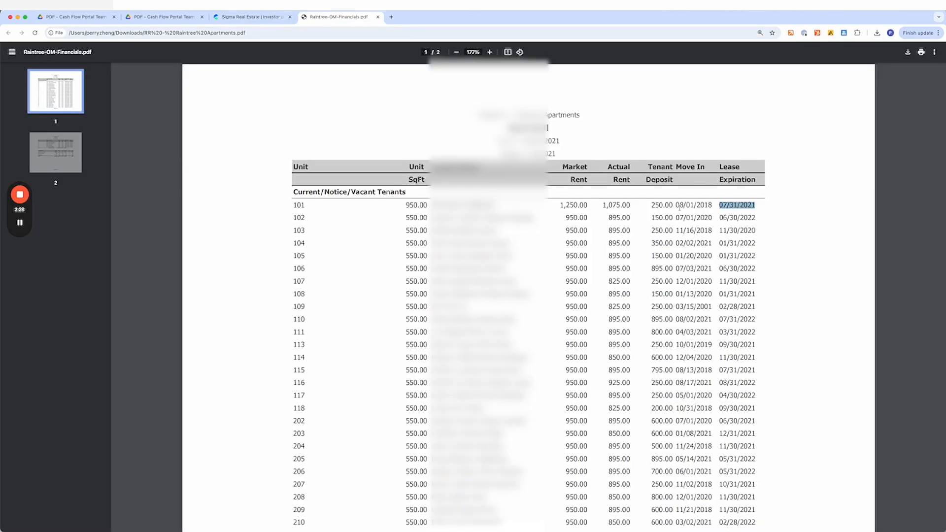
drag(675, 205, 712, 206)
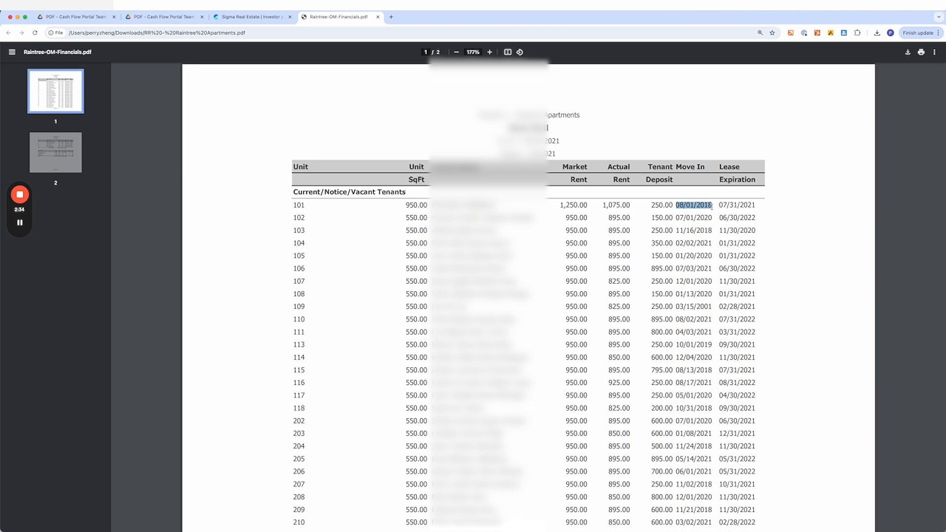
click(242, 16)
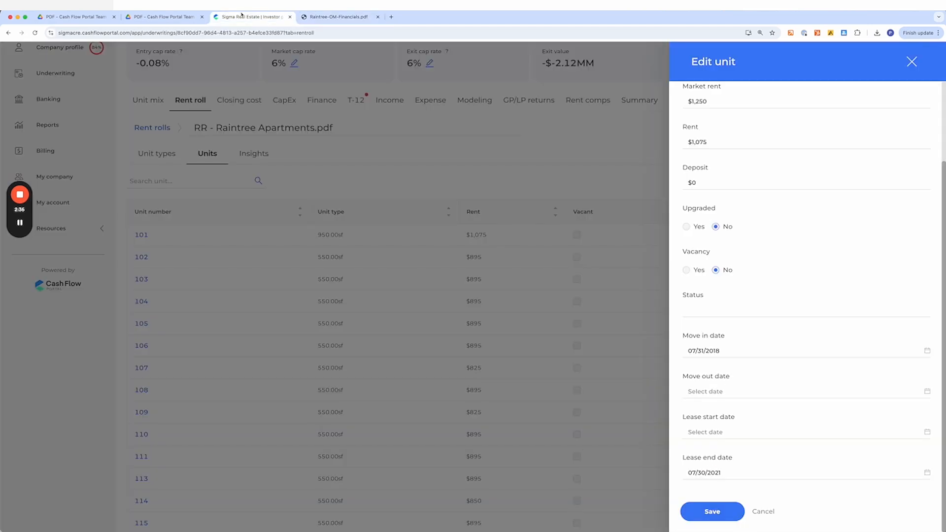
click(769, 512)
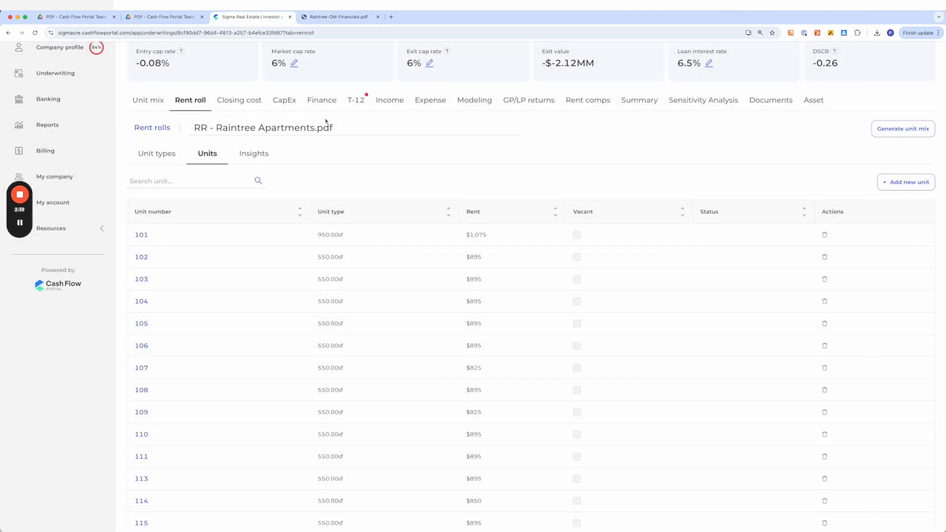
- View the rent roll Insights charts for rent statistics and lease expirations
click(254, 154)
scroll(454, 316, down, 3)
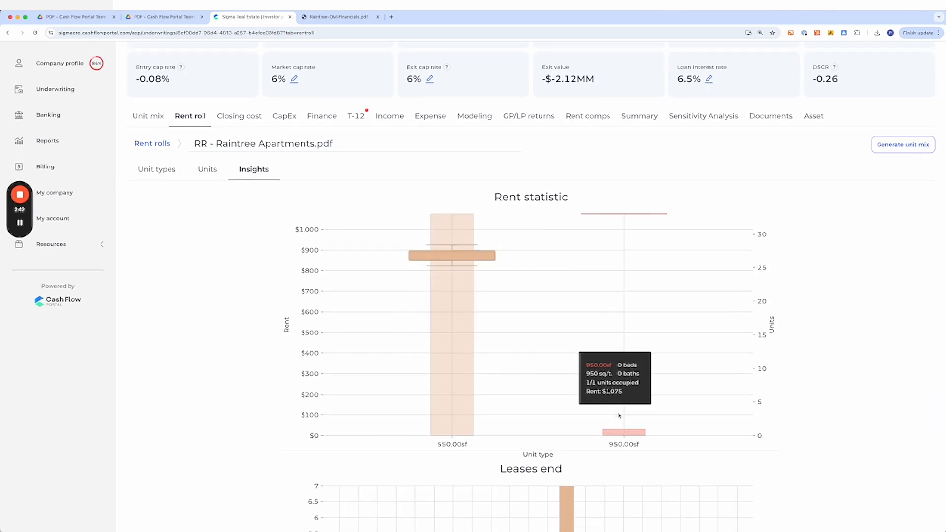
scroll(606, 256, down, 3)
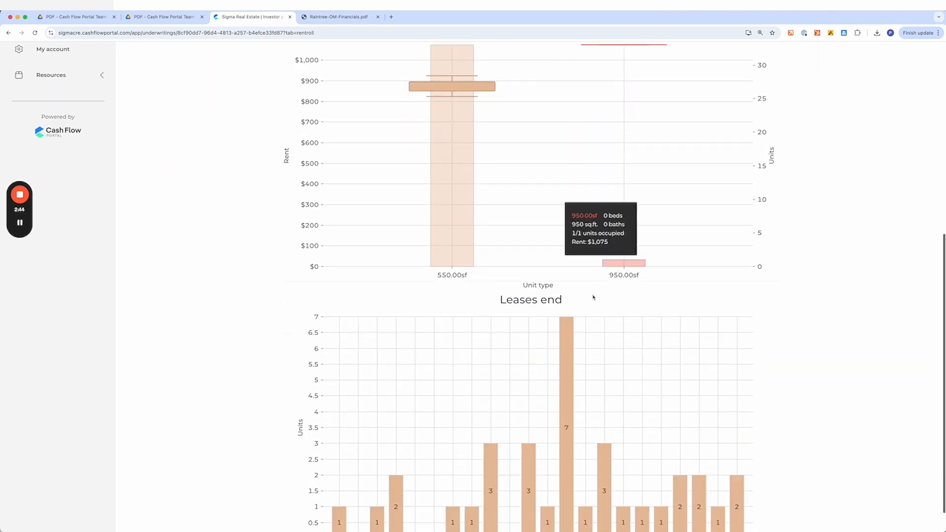
- Open the Unit mix tab and review the unit types with their rents and proforma rents
scroll(283, 452, down, 1)
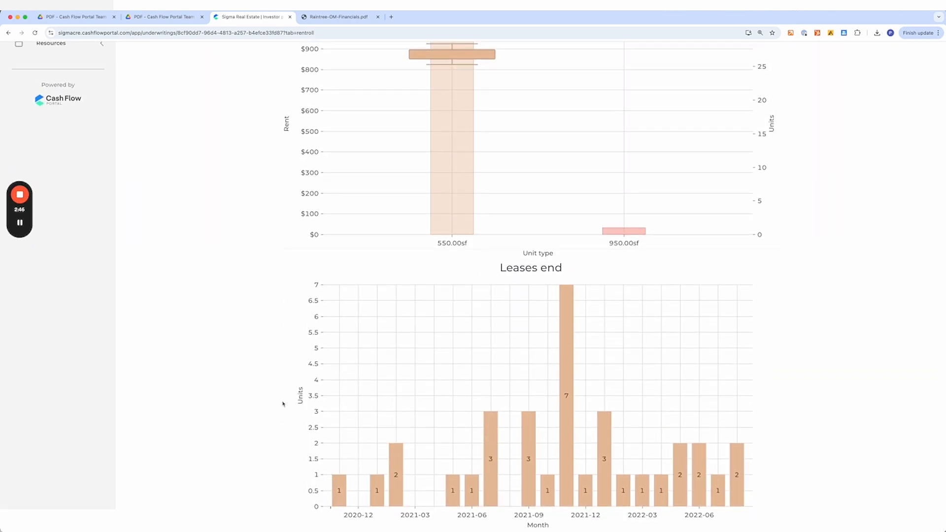
scroll(493, 394, up, 10)
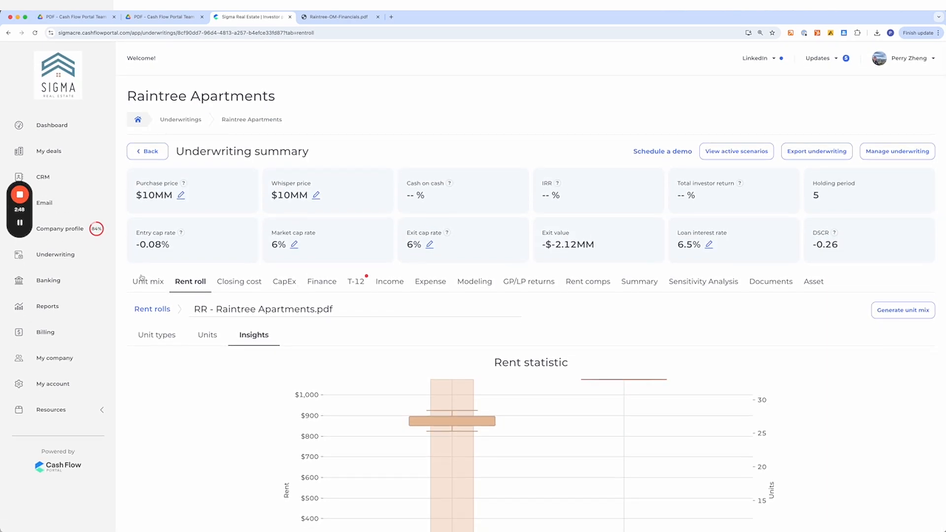
click(143, 282)
scroll(394, 369, down, 3)
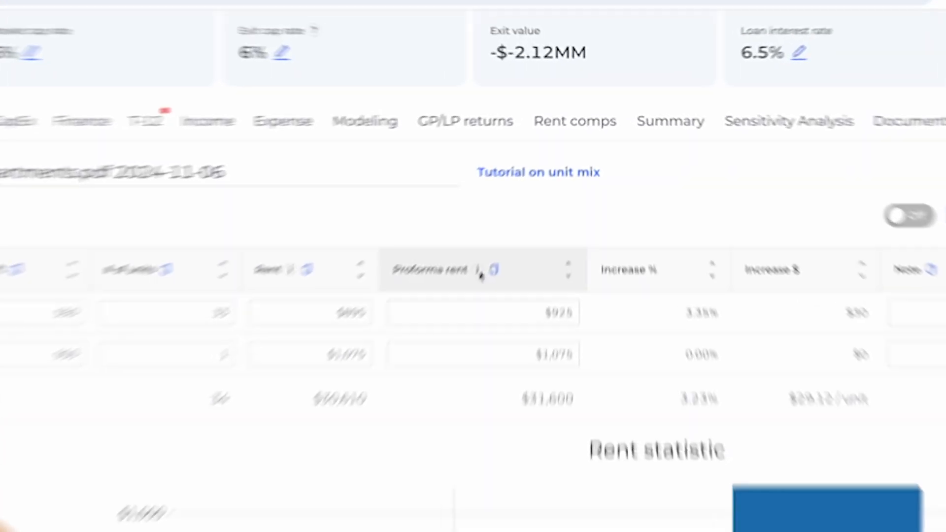
mouse_move(536, 185)
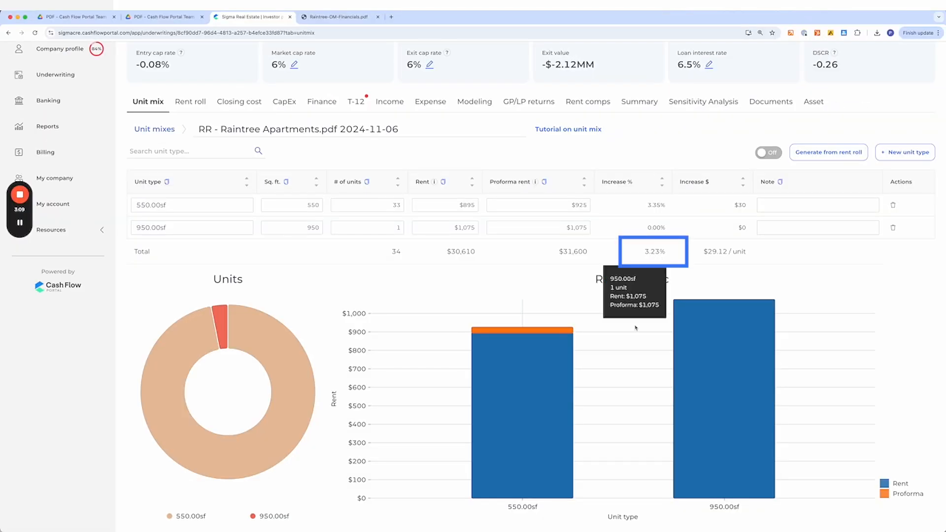
scroll(581, 368, up, 1)
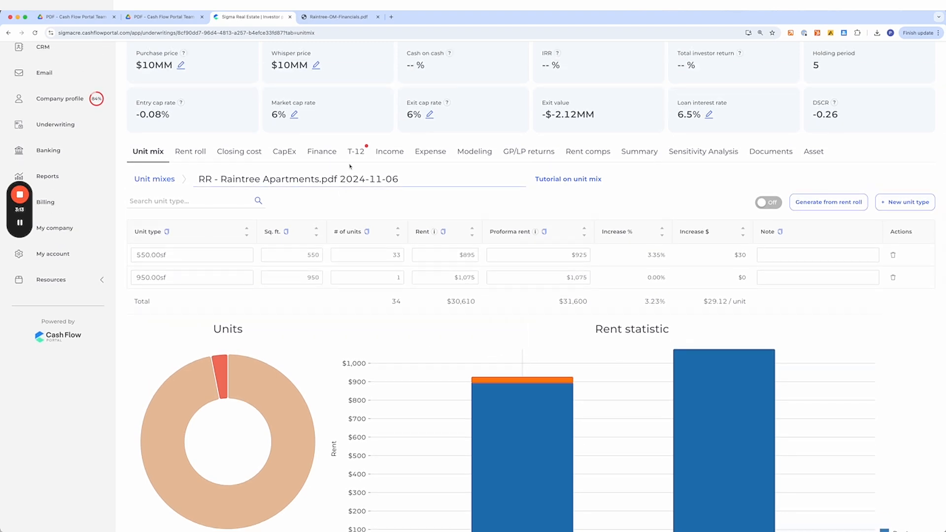
scroll(376, 338, up, 2)
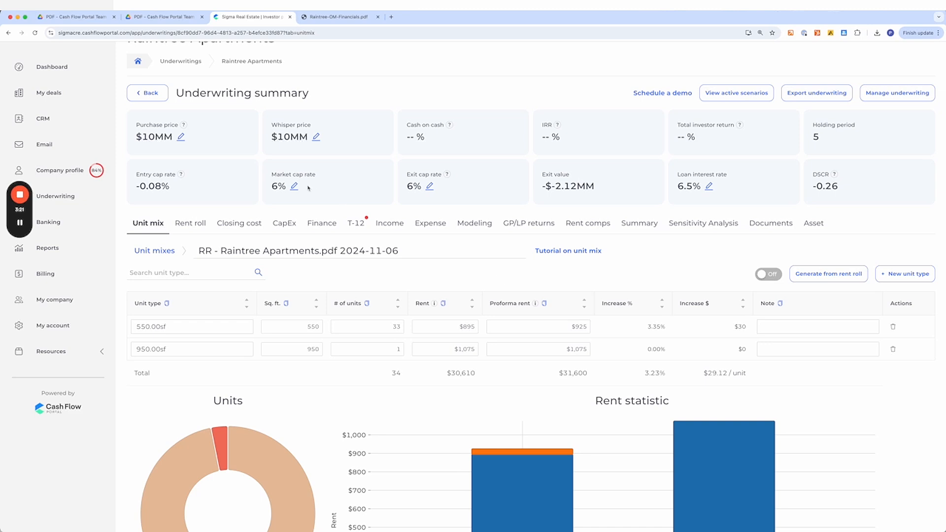
- Set both the purchase price and the whisper price to $3MM
click(181, 136)
drag(154, 137, 147, 138)
text(3)
click(235, 138)
click(316, 136)
drag(294, 137, 286, 137)
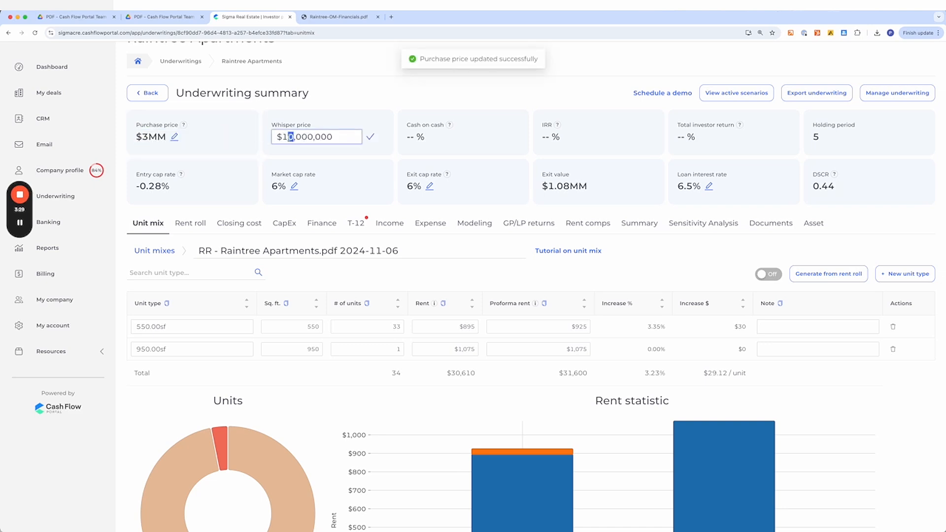
key(BackSpace)
key(BackSpace)
text(300000)
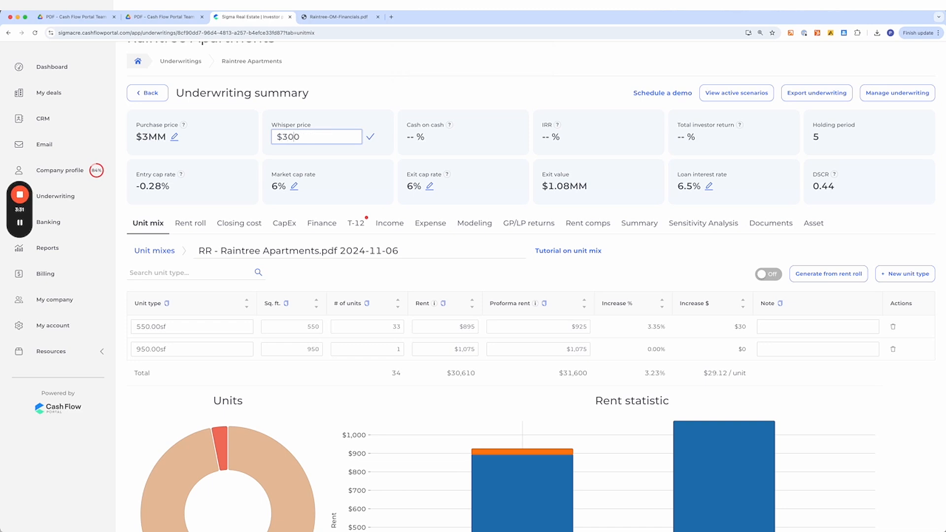
key(Return)
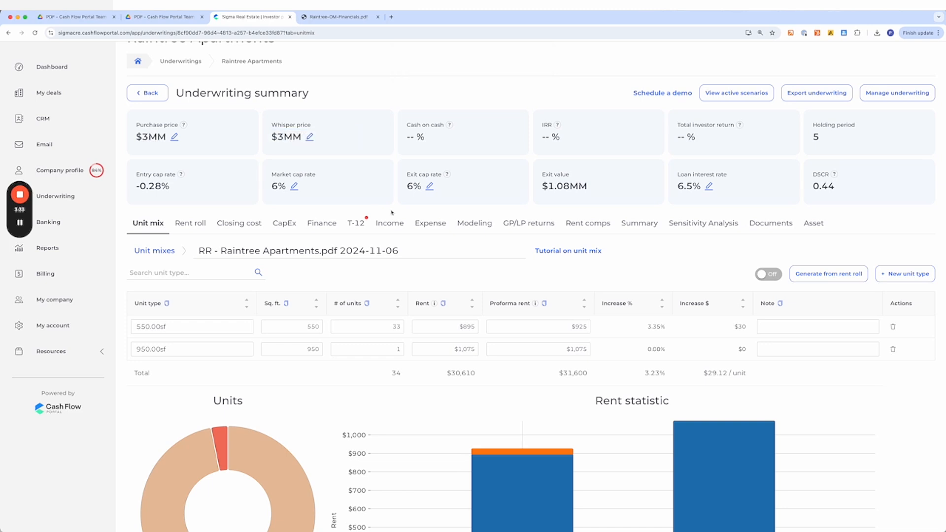
- Upload T12 - Raintree Apartments.pdf, downloaded from the Drive T12 repository, as the deal's T-12 and continue
click(354, 225)
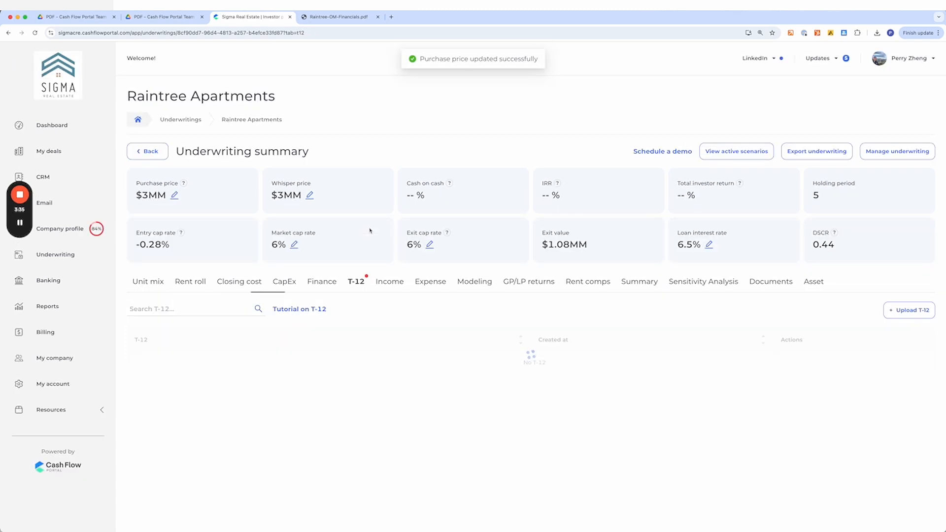
click(910, 310)
right_click(156, 151)
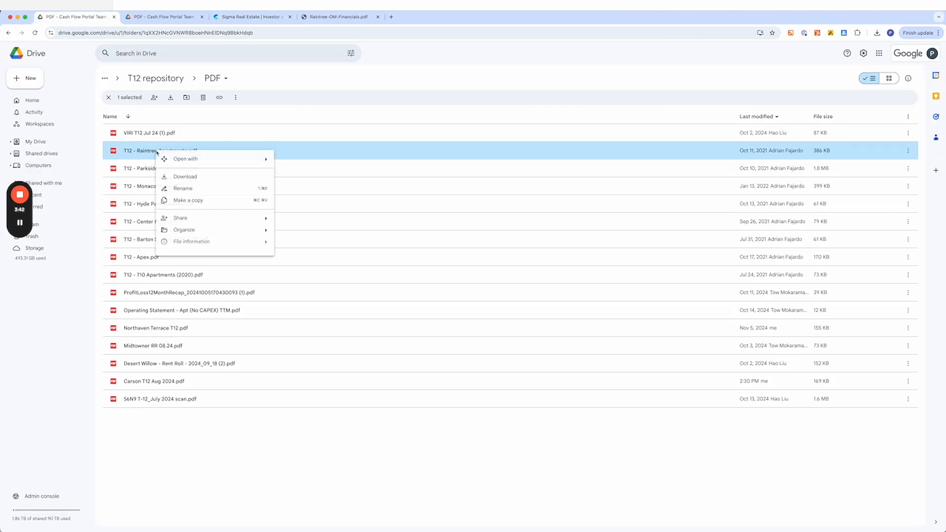
click(186, 176)
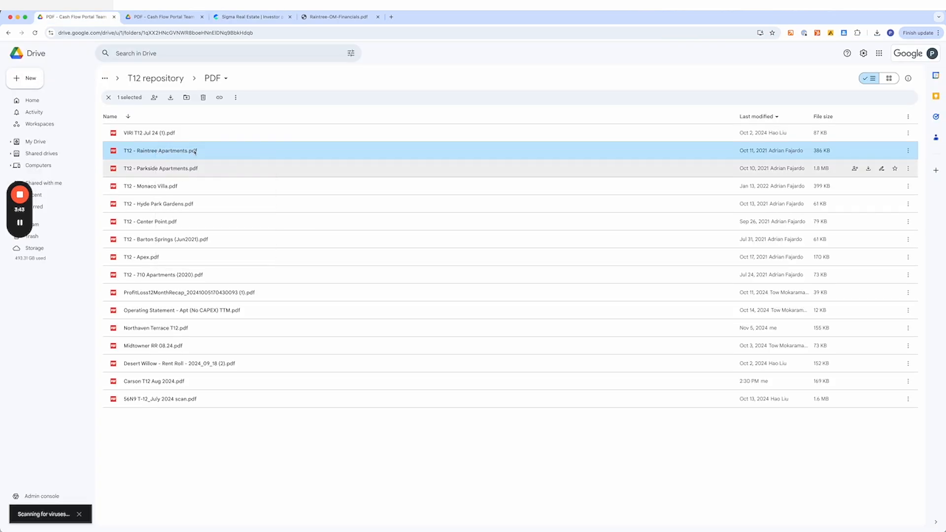
click(264, 17)
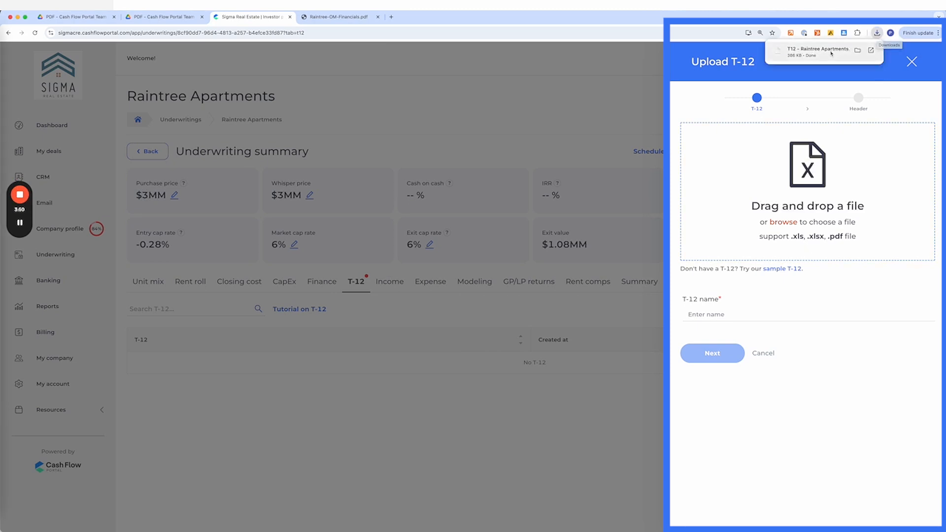
drag(824, 52, 789, 121)
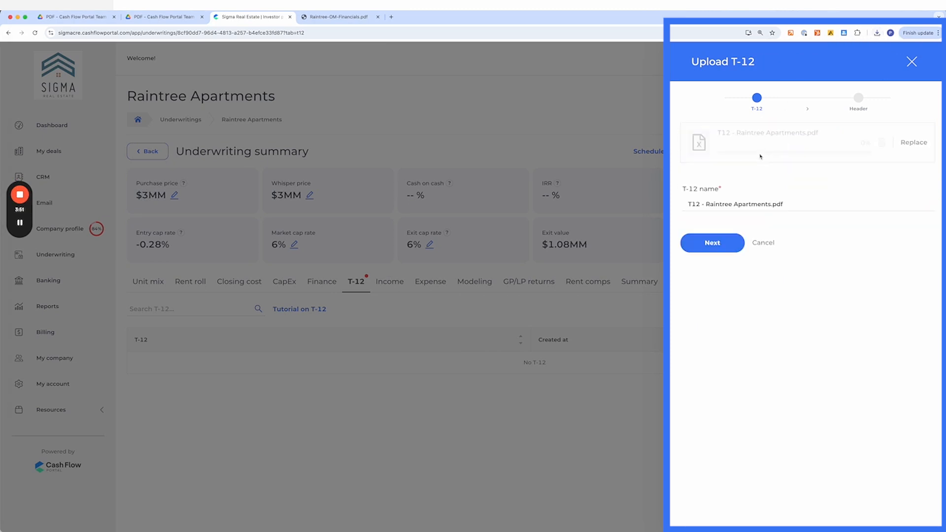
click(714, 244)
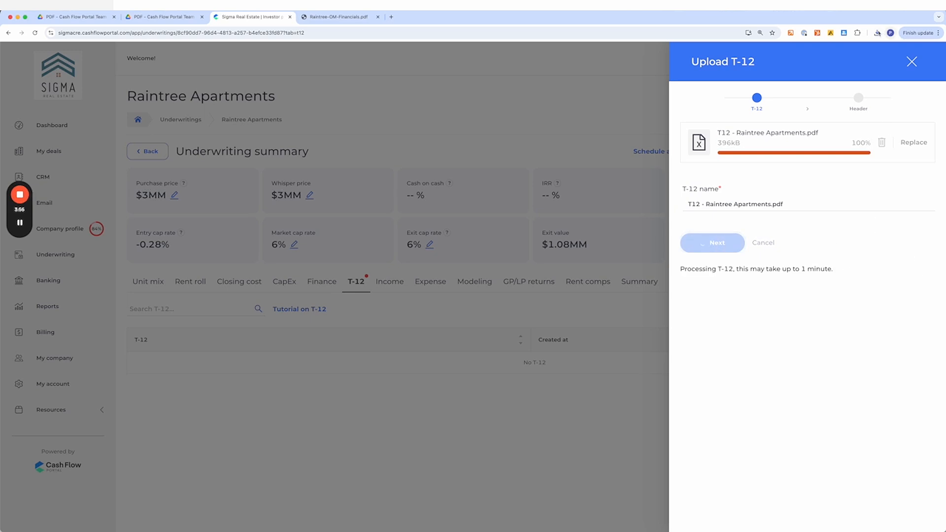
- Open the downloaded T-12 PDF and rotate it upright for reading
click(878, 33)
click(871, 65)
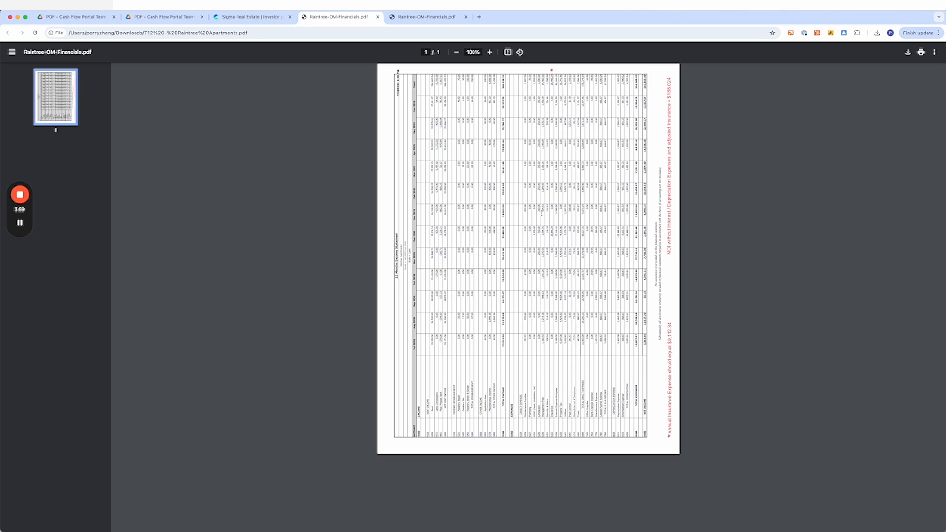
click(520, 52)
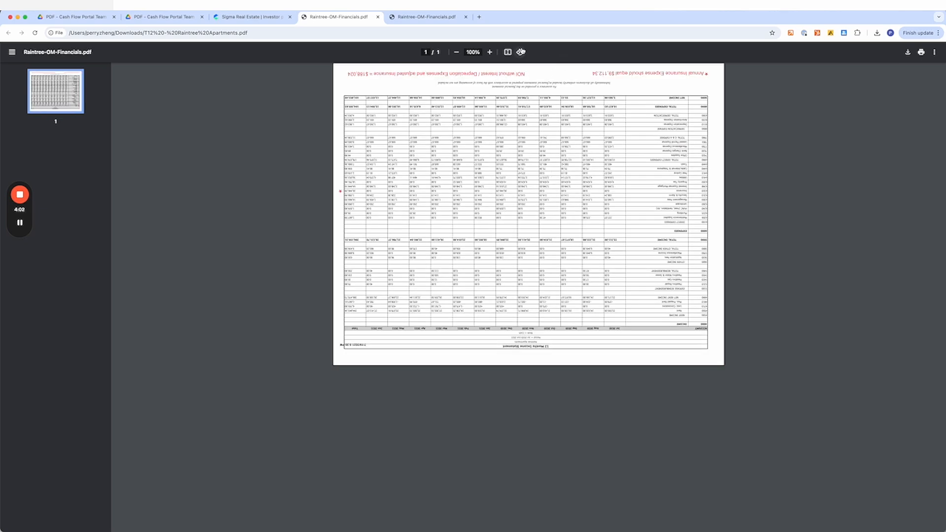
click(520, 52)
click(520, 52)
scroll(531, 187, up, 5)
scroll(362, 189, up, 2)
scroll(362, 189, down, 1)
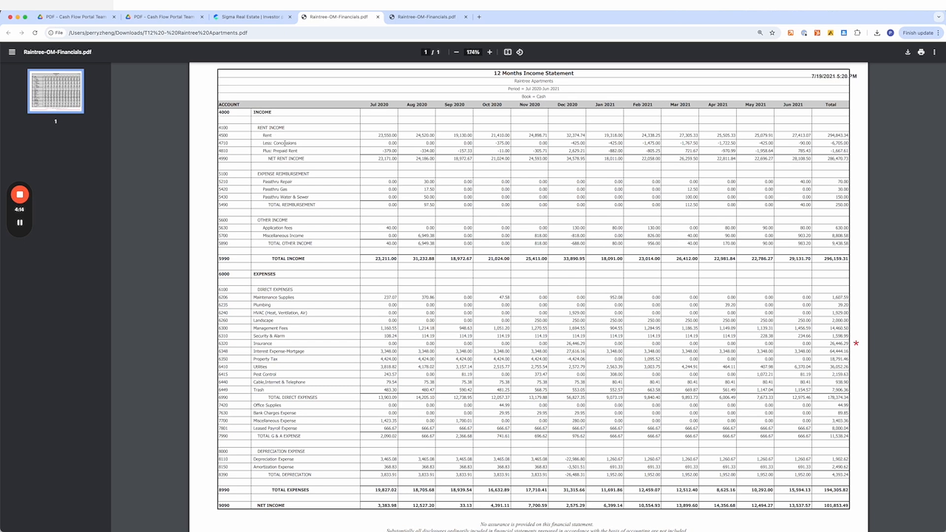
- Review the parsed T-12 table's classifications and monthly values
click(251, 17)
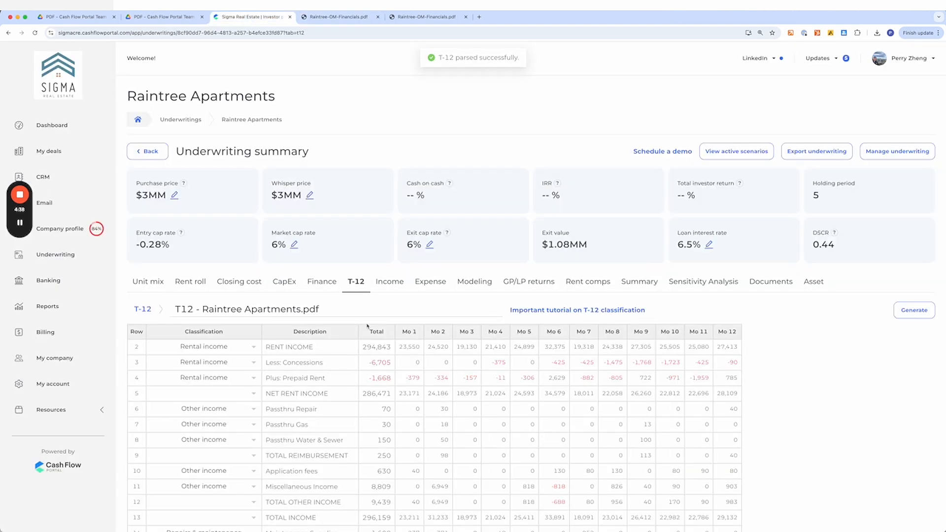
scroll(368, 326, down, 3)
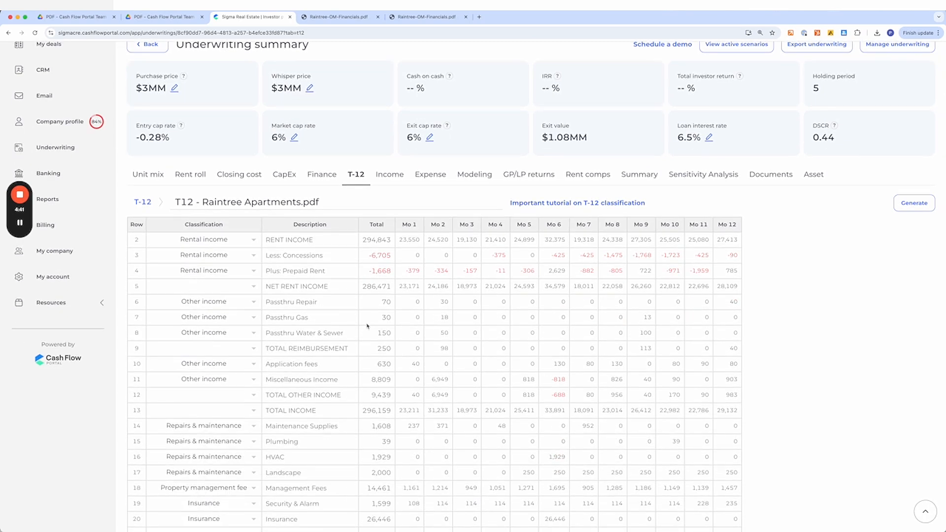
scroll(367, 326, up, 1)
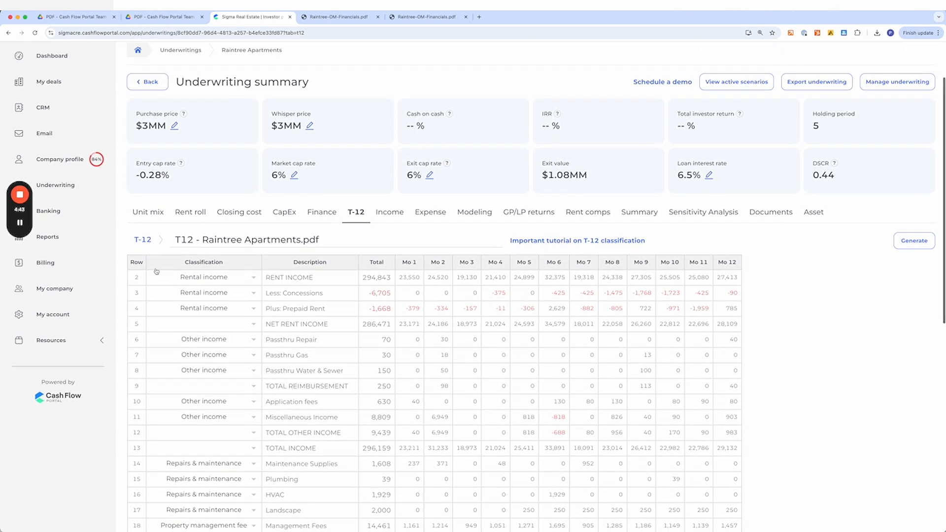
scroll(238, 308, down, 4)
scroll(237, 309, up, 1)
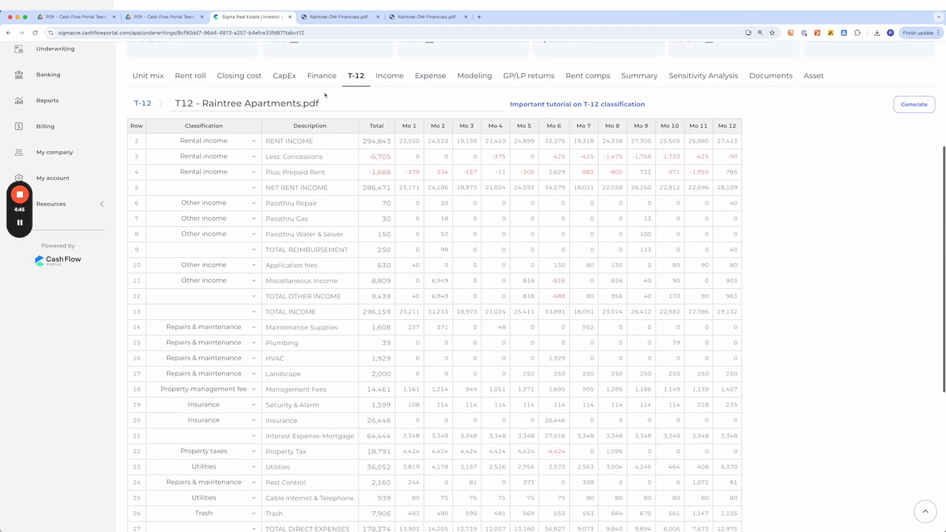
scroll(273, 242, down, 5)
scroll(273, 242, up, 7)
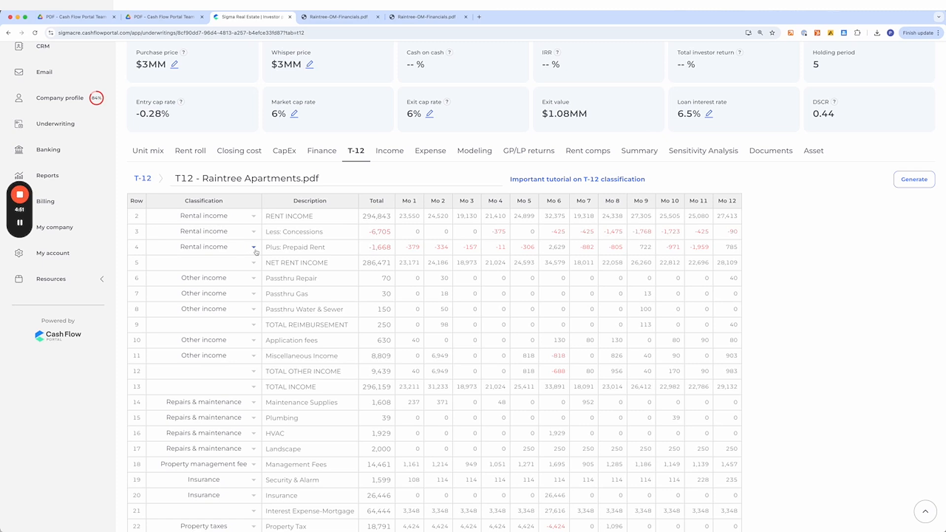
- Compare the RENT INCOME row's description, monthly amounts and total against the income statement PDF
click(177, 217)
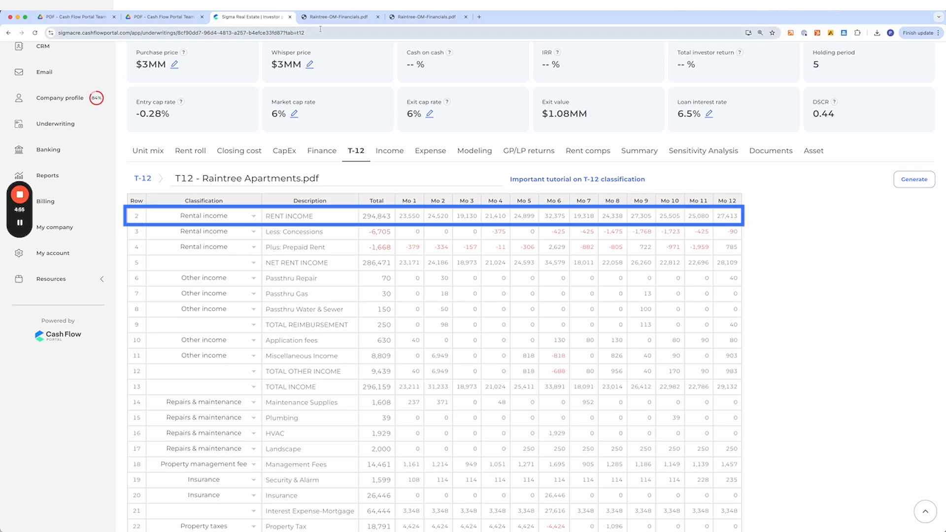
click(299, 218)
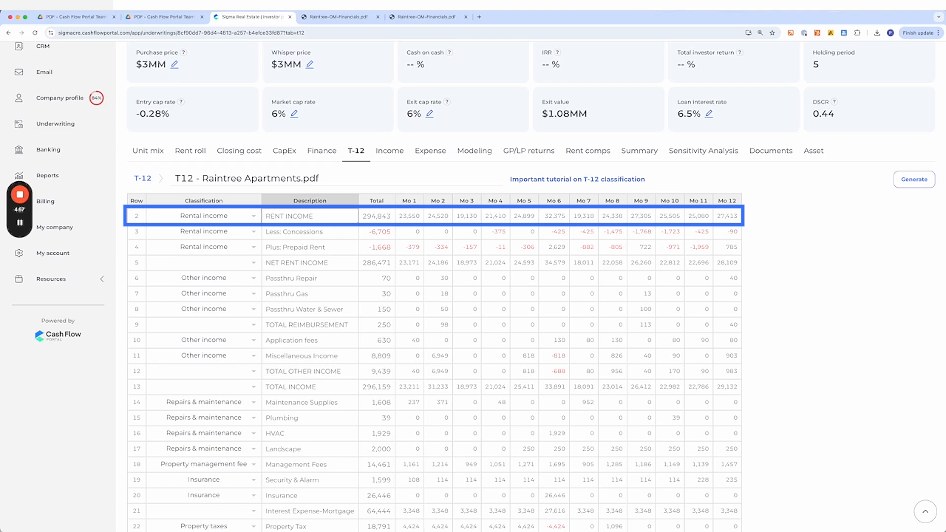
click(339, 17)
drag(257, 151, 312, 158)
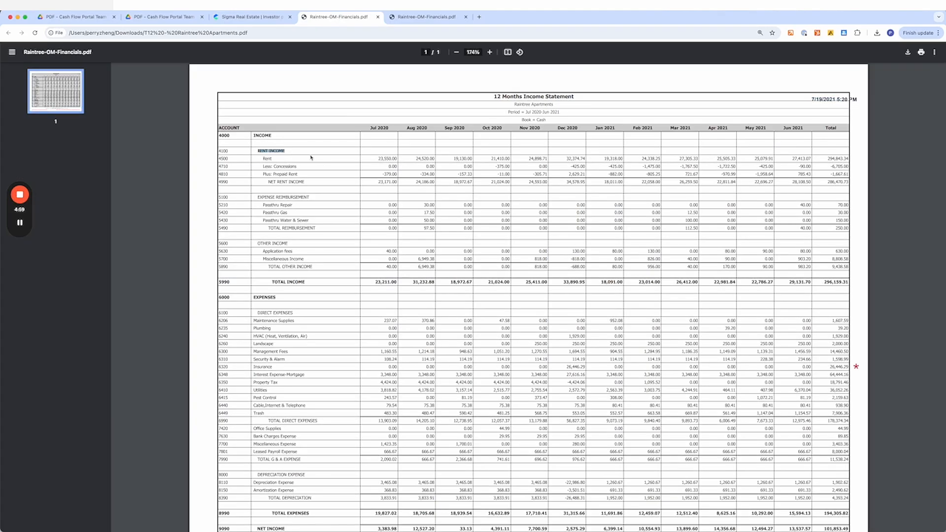
drag(379, 158, 397, 159)
click(255, 15)
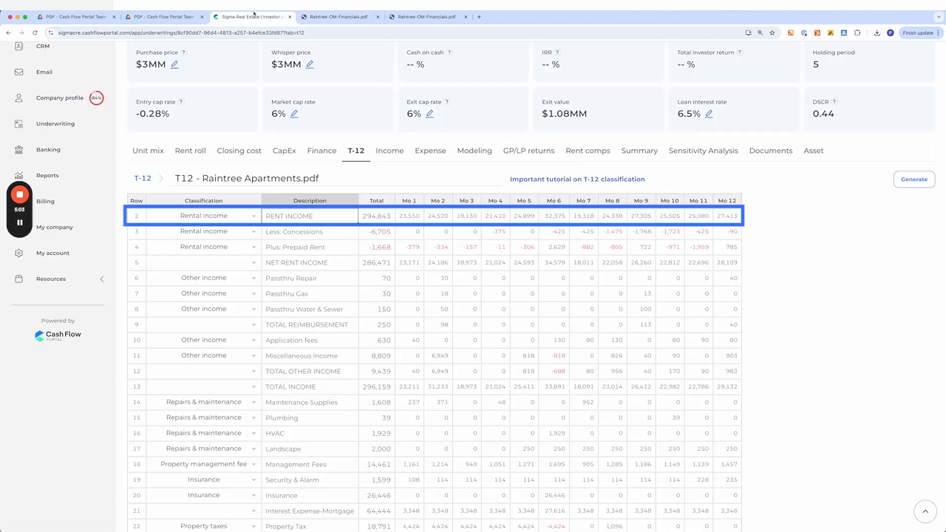
click(410, 219)
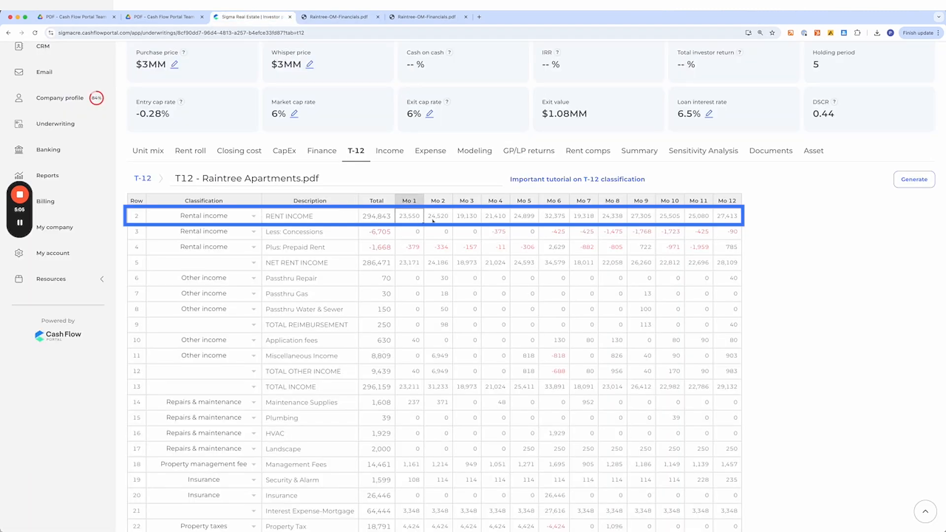
click(339, 16)
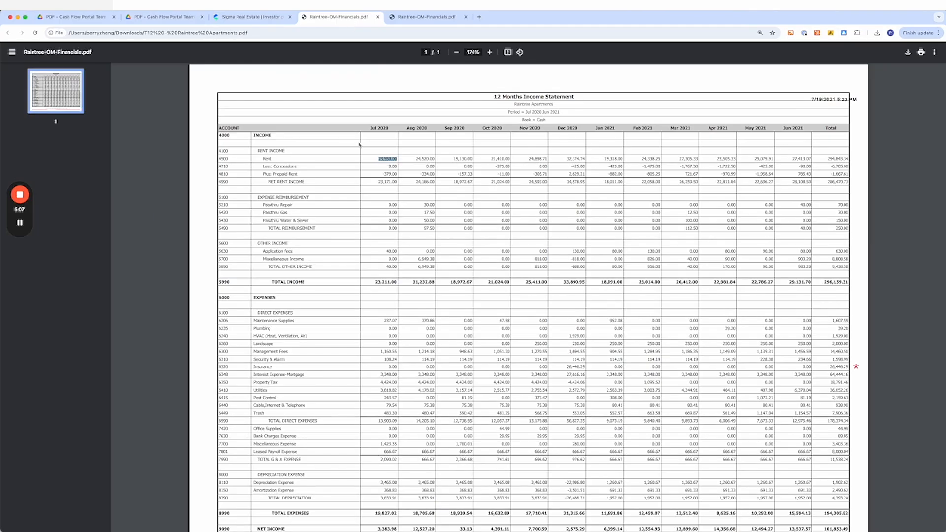
drag(415, 159, 472, 159)
double_click(838, 159)
click(254, 17)
click(379, 218)
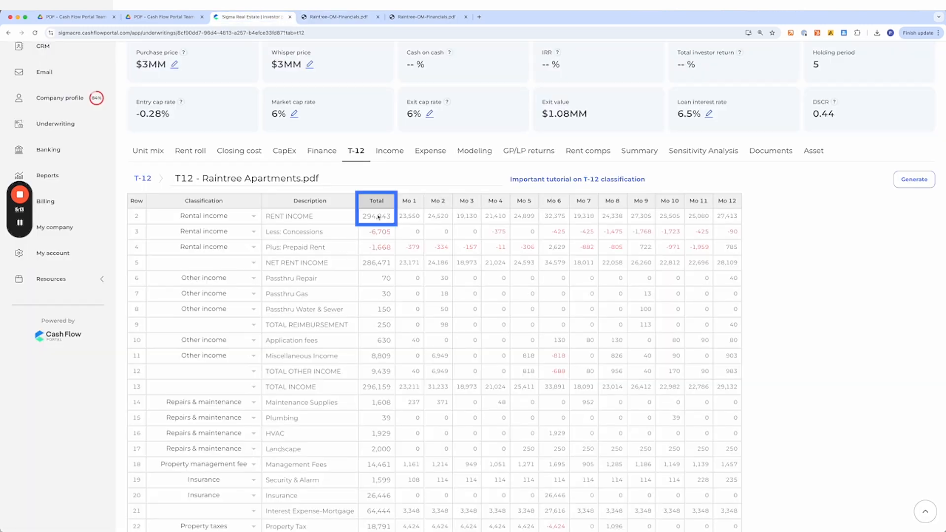
- Examine the classification cells of the rental income rows and the NET RENT INCOME row
scroll(202, 217, down, 1)
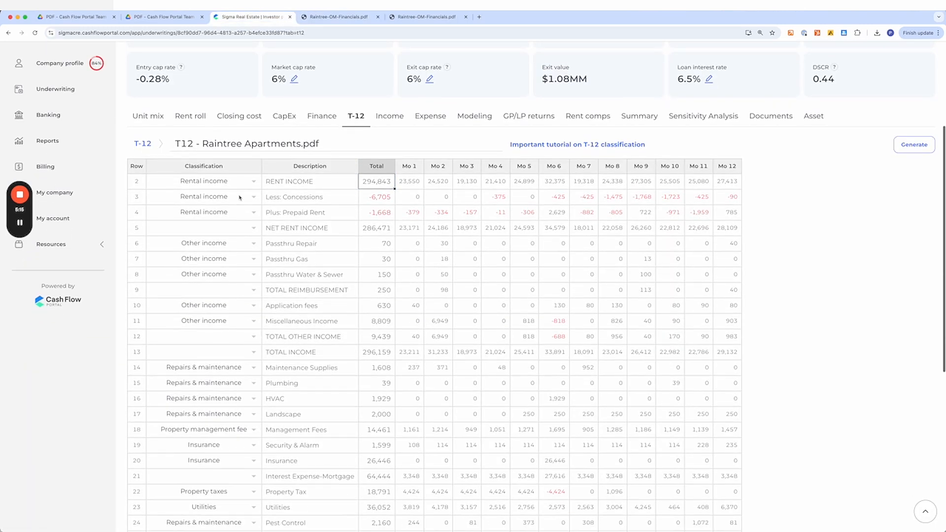
click(196, 182)
drag(196, 181, 200, 211)
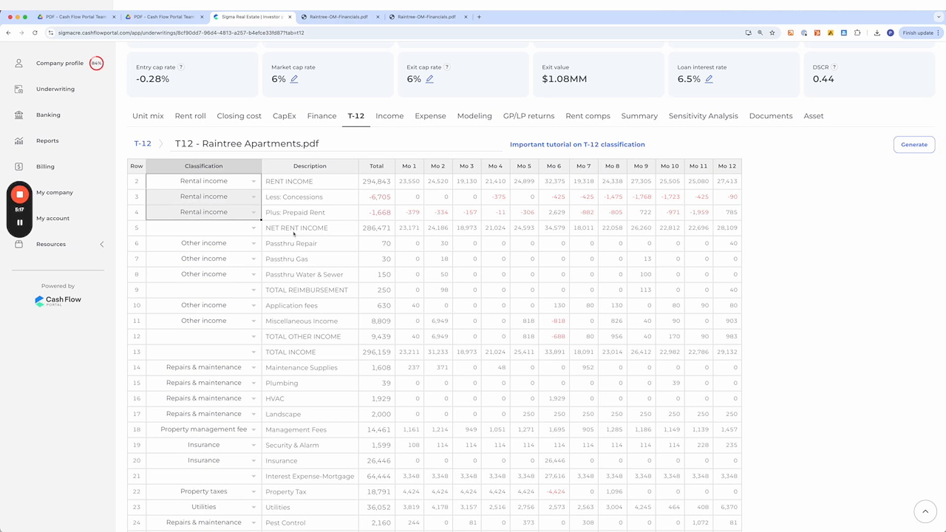
click(183, 165)
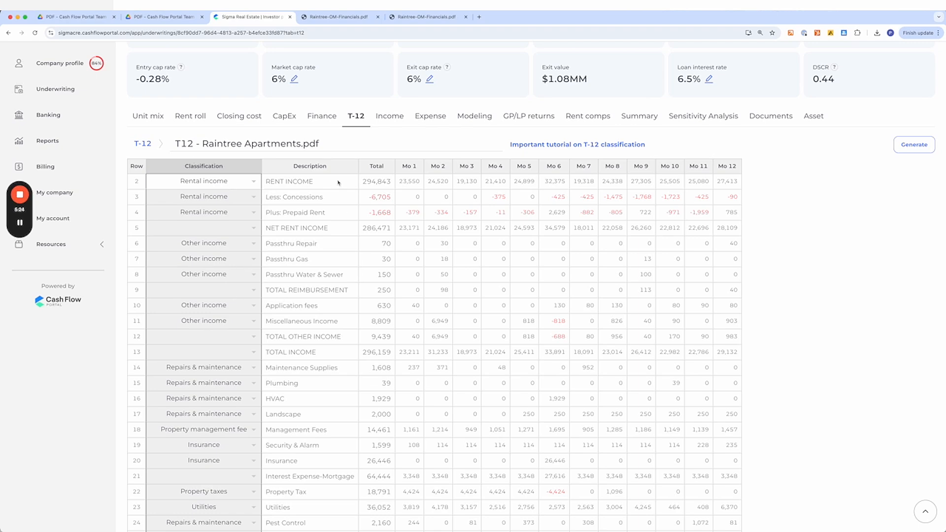
scroll(336, 237, down, 8)
scroll(332, 296, up, 10)
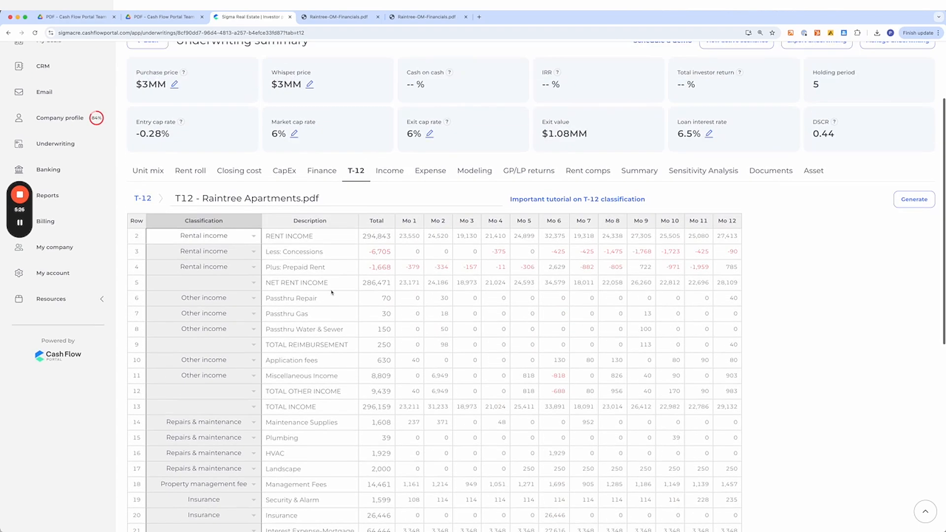
click(294, 270)
click(298, 287)
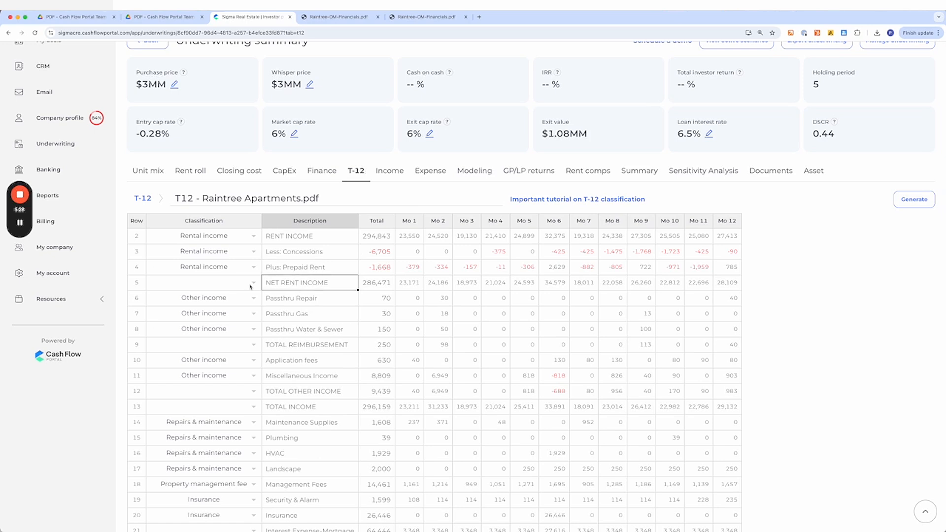
click(138, 283)
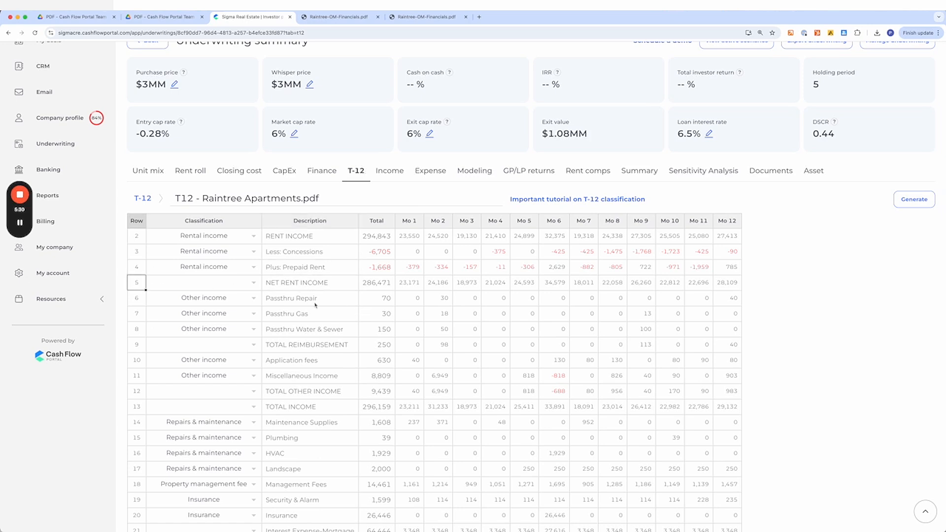
click(290, 287)
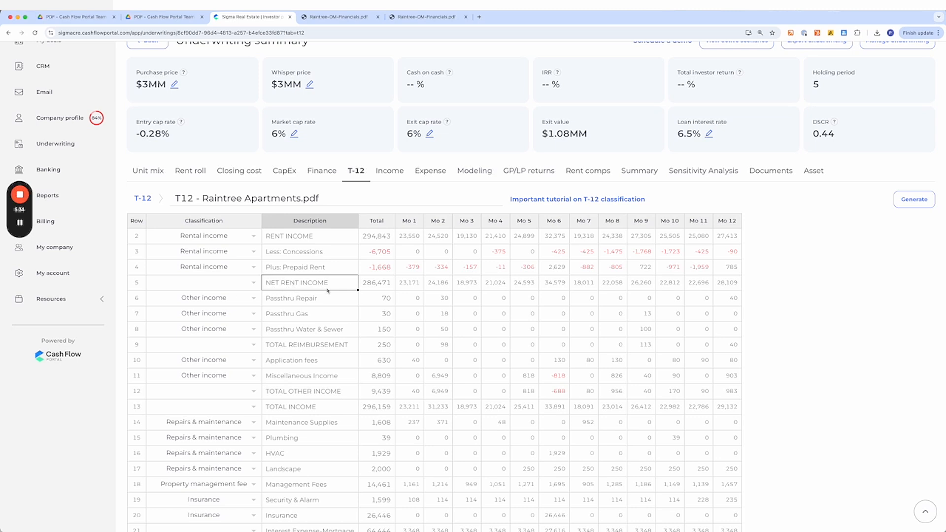
- Review the income section rows, selecting the rental income, passthru and other income descriptions against their totals
click(367, 289)
click(297, 284)
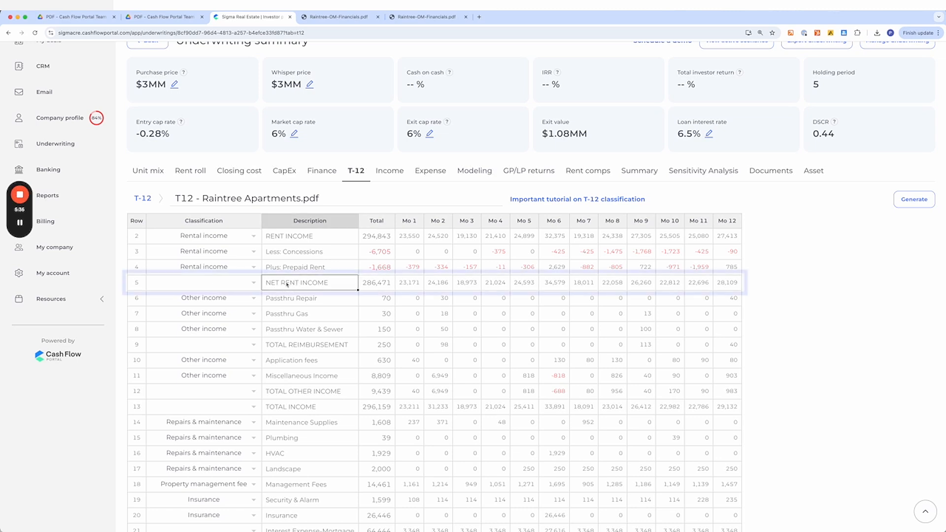
click(140, 285)
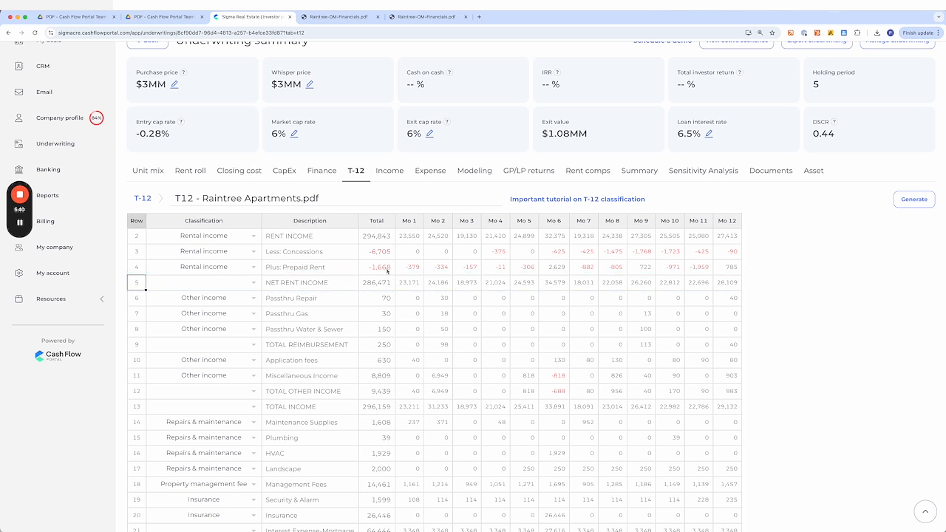
click(374, 238)
click(369, 284)
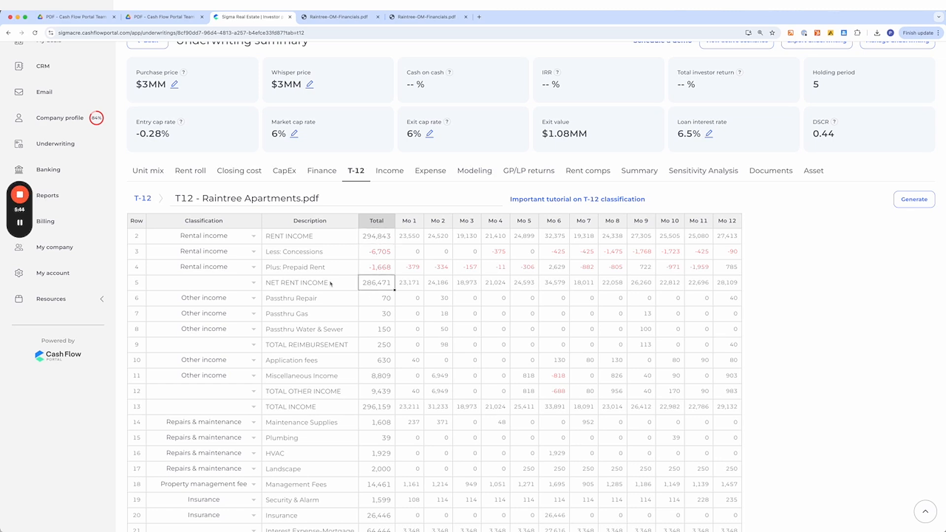
scroll(316, 292, down, 2)
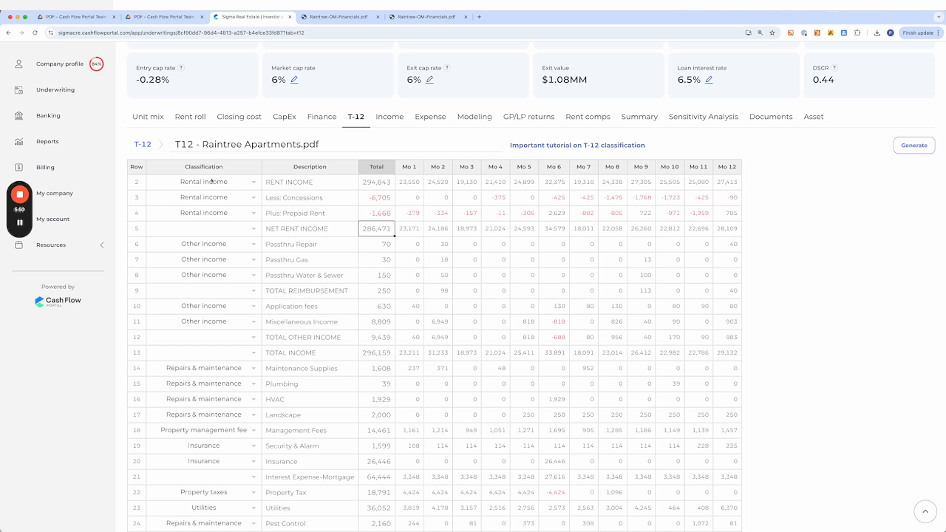
scroll(214, 314, down, 3)
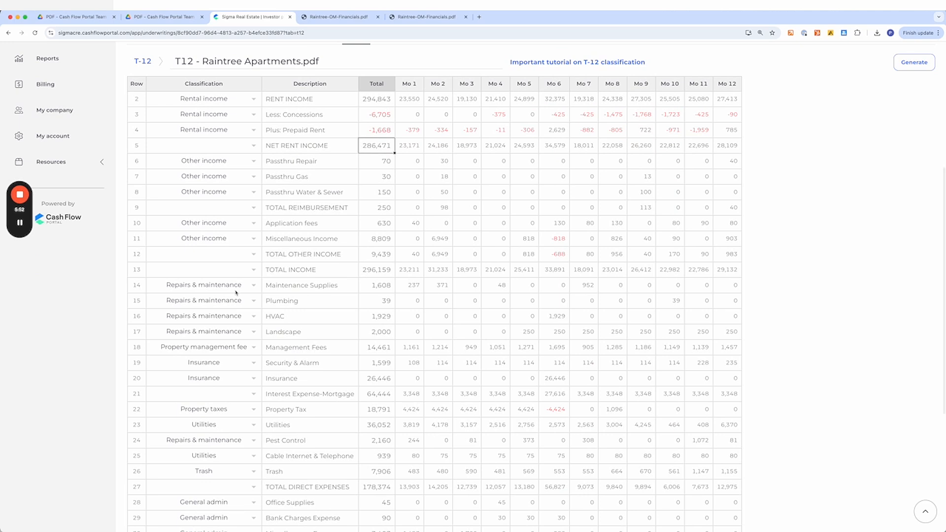
scroll(299, 187, up, 1)
drag(296, 130, 294, 161)
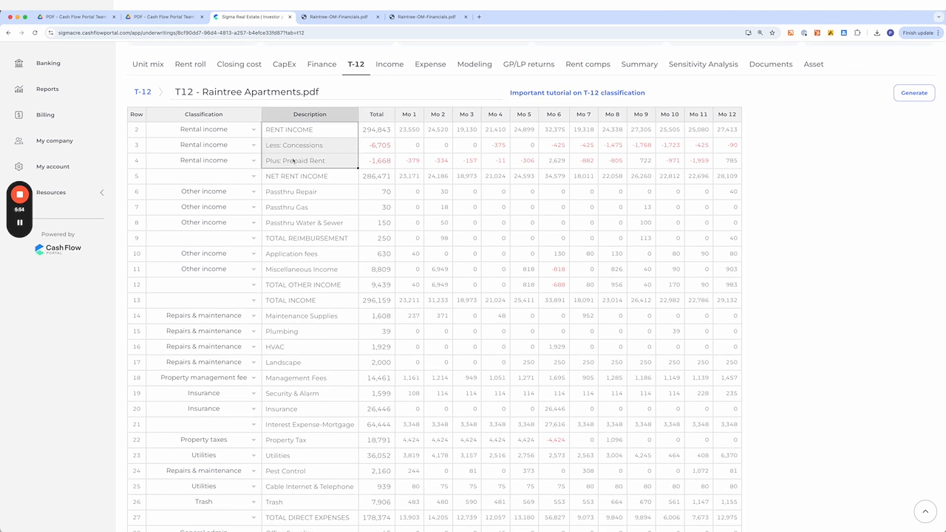
drag(293, 194, 299, 219)
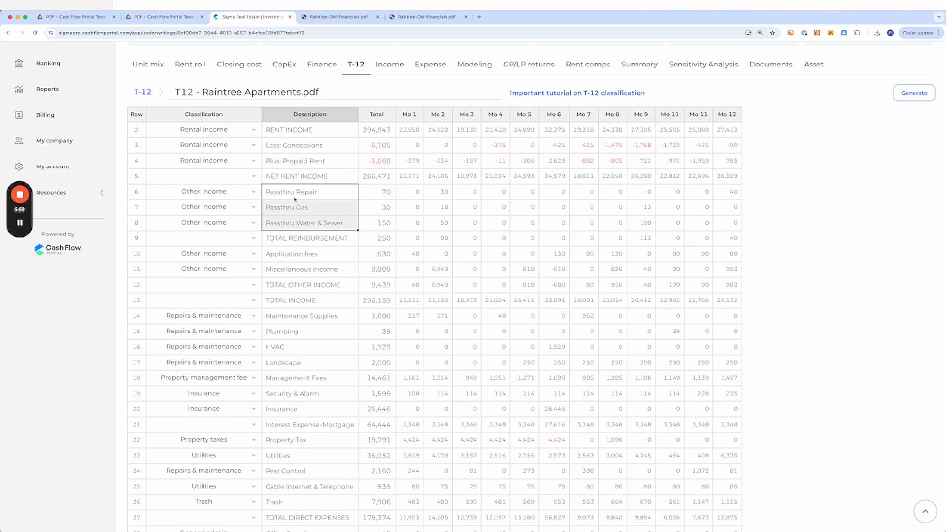
drag(300, 259, 294, 267)
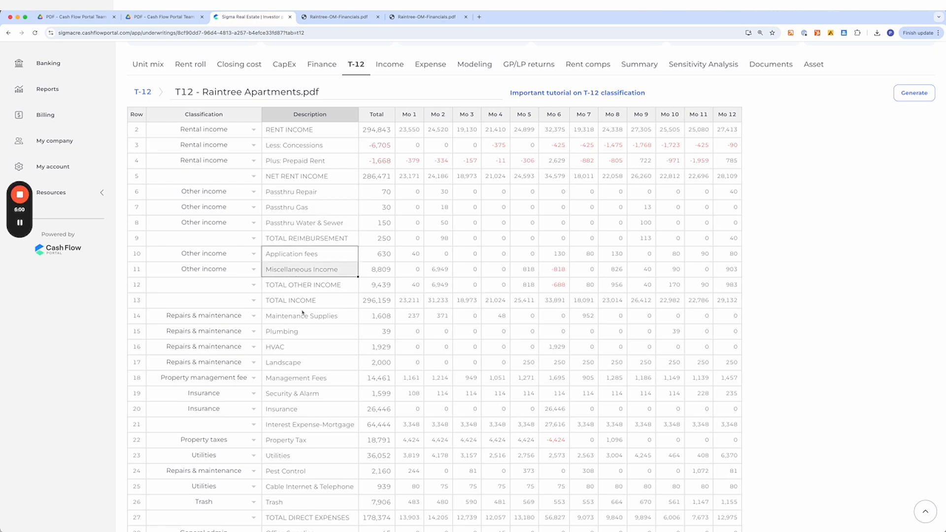
scroll(303, 312, down, 3)
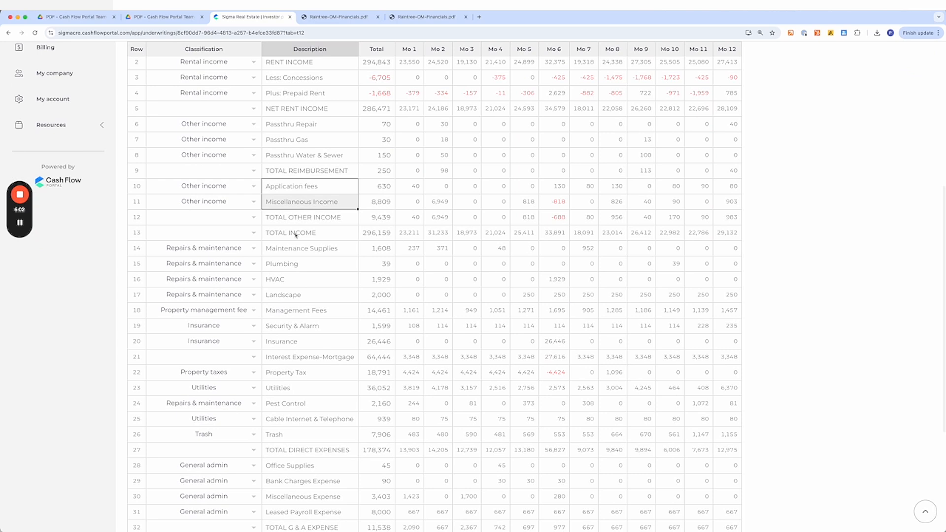
drag(296, 124, 301, 155)
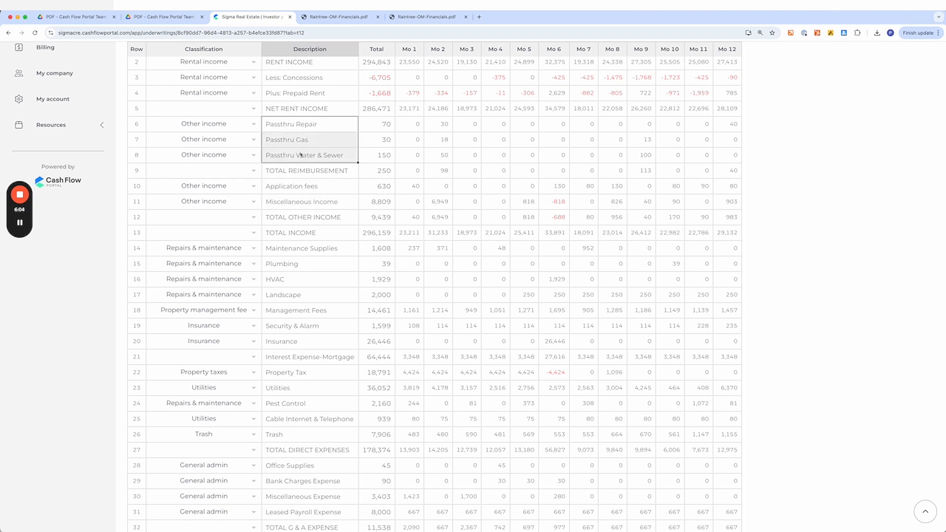
- Inspect the classification options available for the Passthru Repair row
double_click(202, 125)
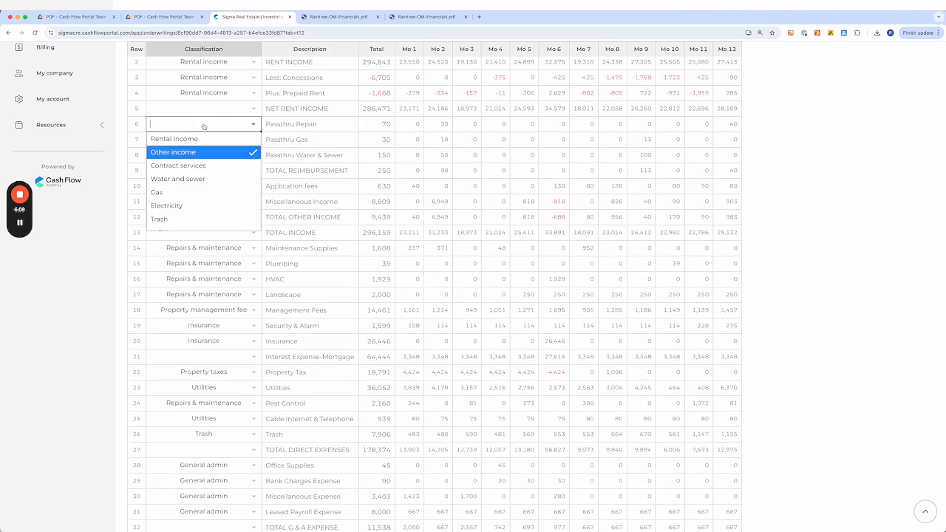
click(381, 157)
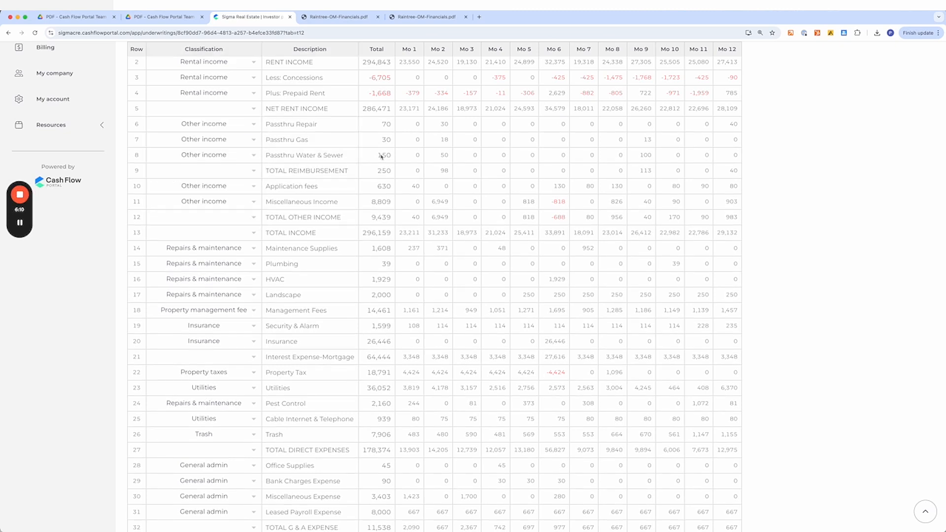
click(288, 126)
click(222, 128)
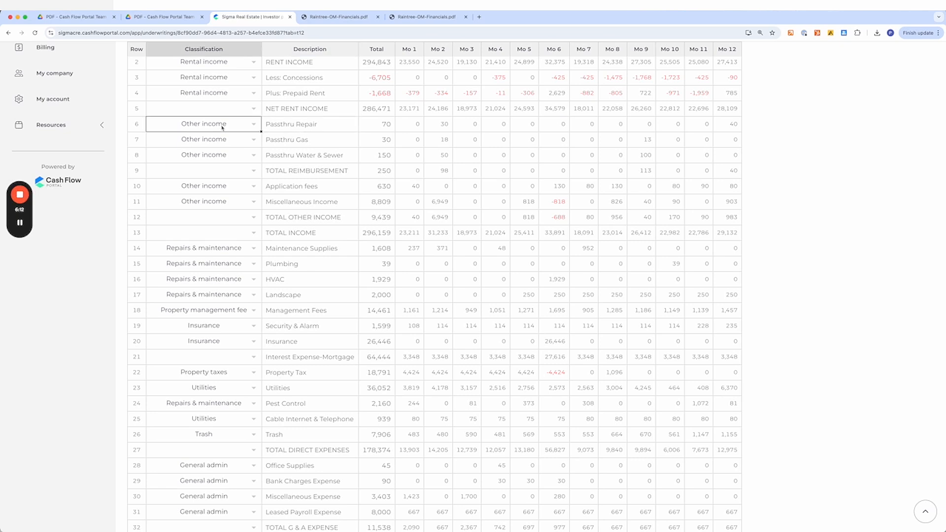
click(221, 126)
click(369, 172)
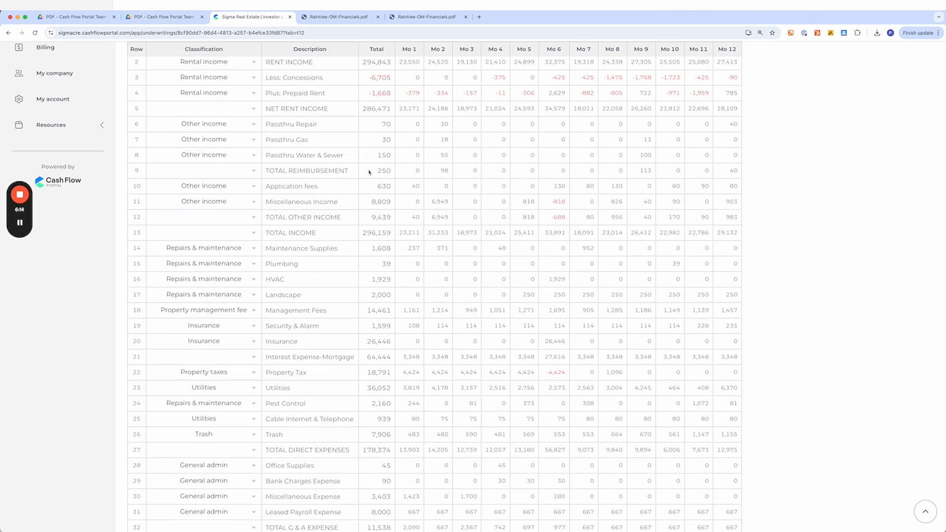
- Examine the expense rows' descriptions and classifications
scroll(316, 311, down, 1)
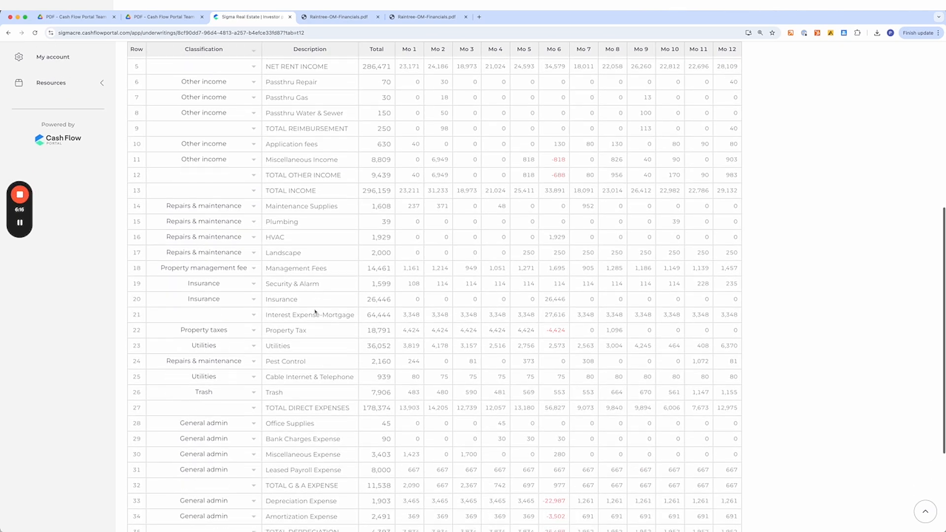
click(297, 207)
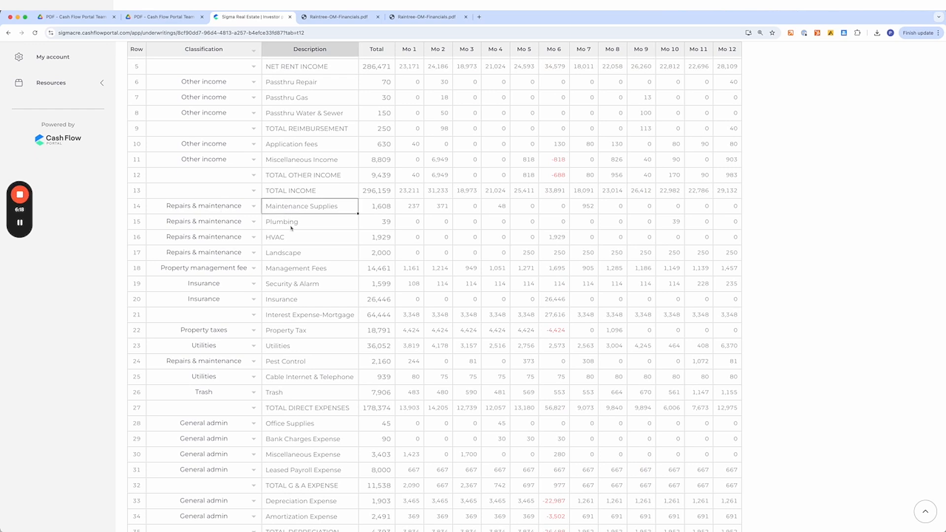
click(294, 268)
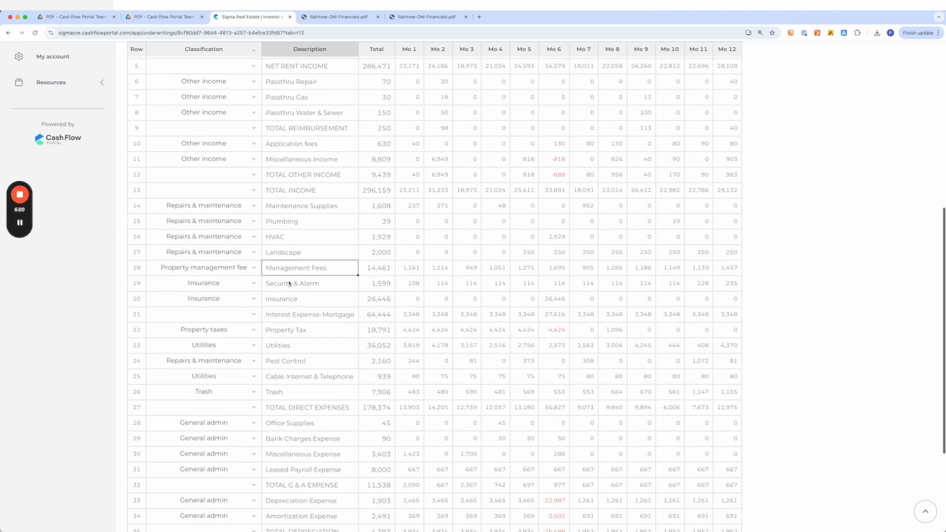
scroll(214, 240, down, 1)
- Reclassify the Security & Alarm row as Contract services
click(309, 228)
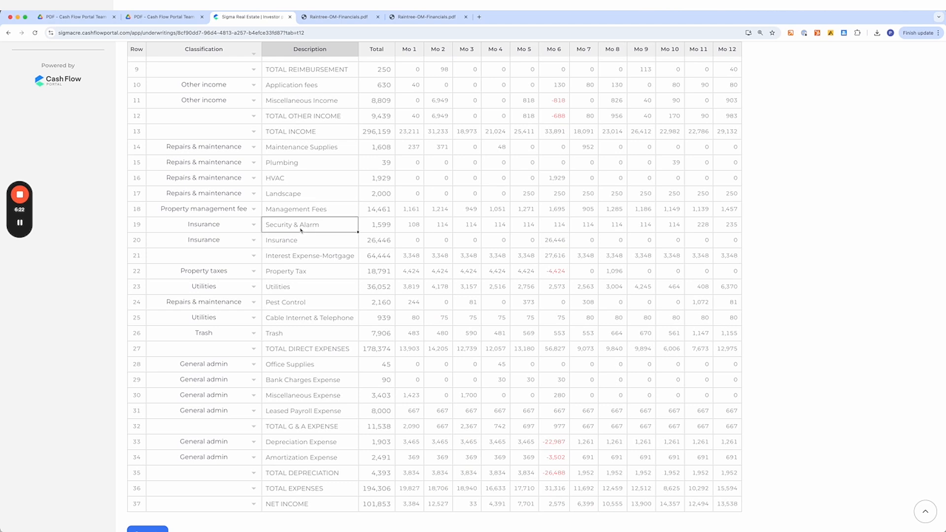
click(226, 230)
text(conta)
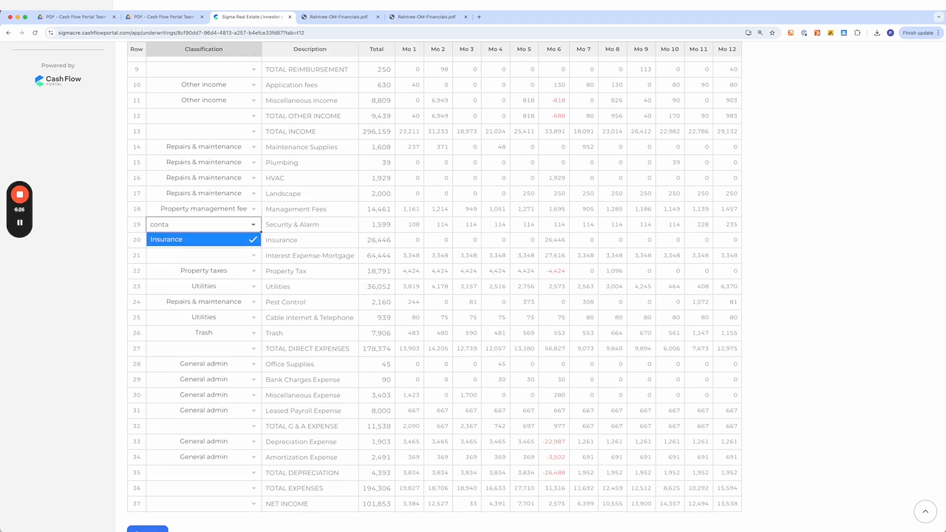
click(261, 243)
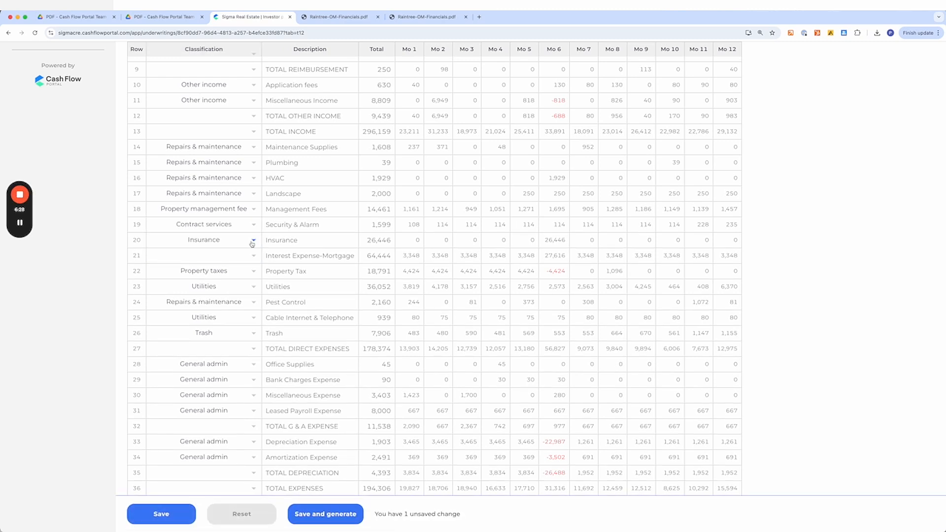
- Reclassify the Pest Control row as Contract services
scroll(293, 227, down, 1)
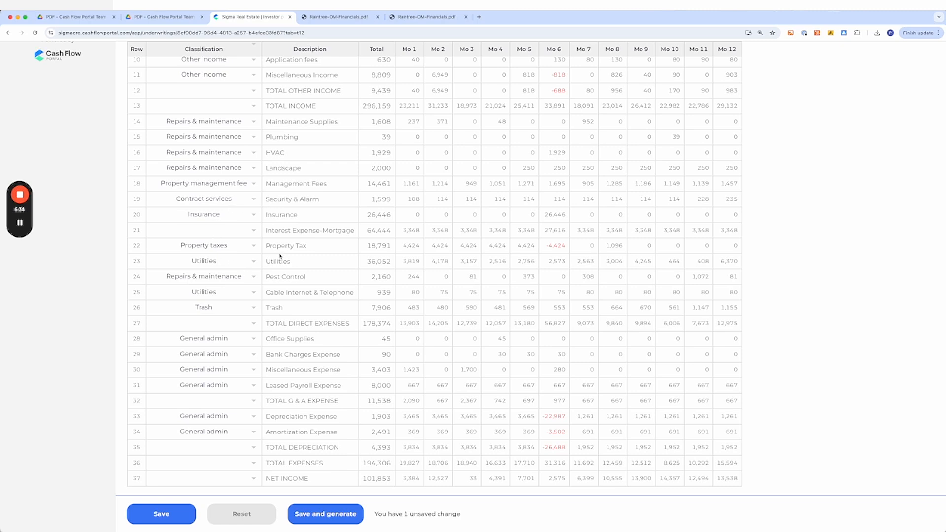
scroll(272, 284, down, 2)
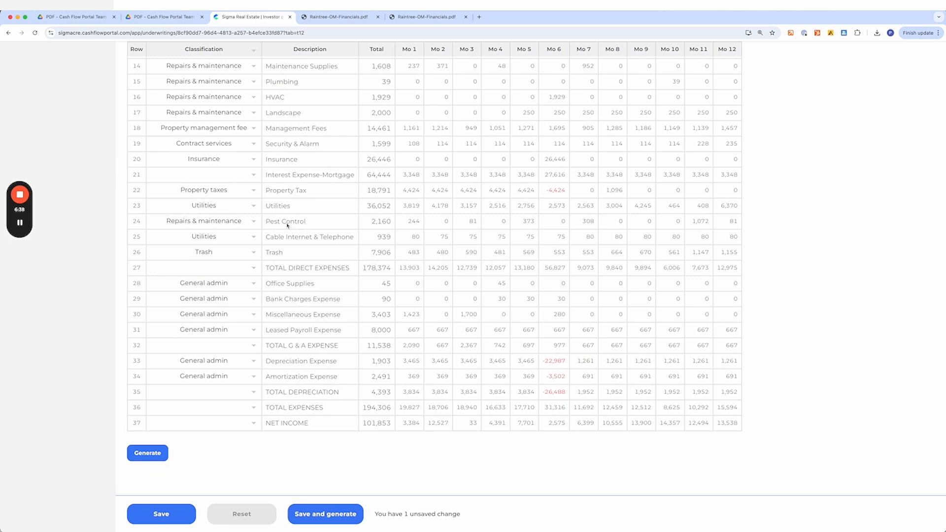
click(222, 221)
click(222, 221)
text(contrac)
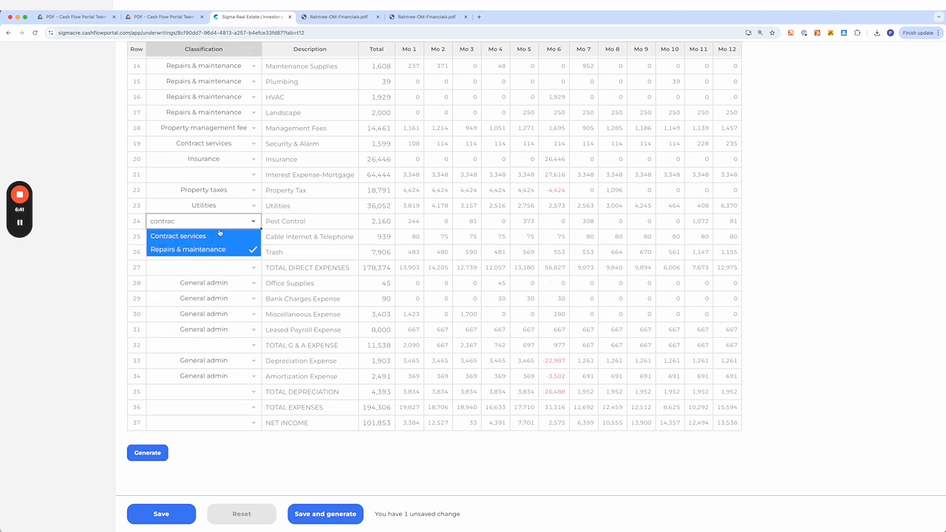
click(220, 236)
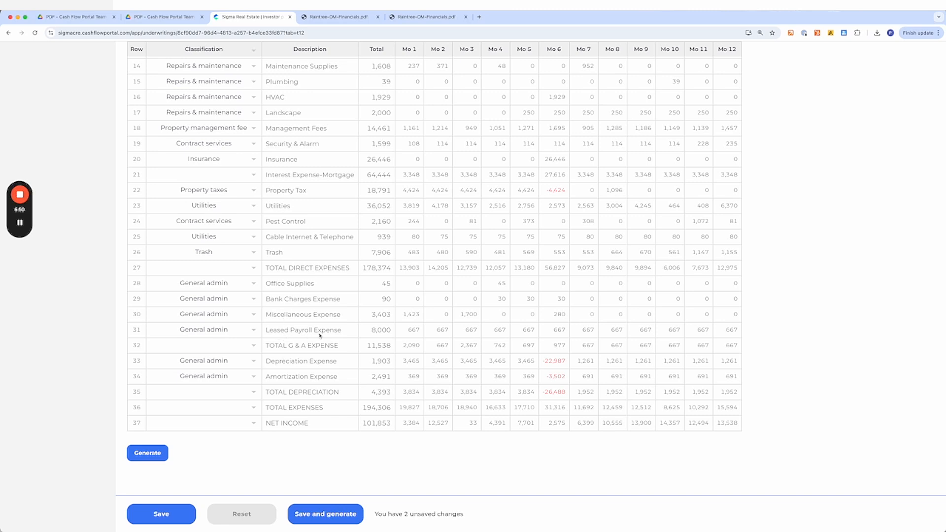
- Reclassify the Leased Payroll Expense row as Payroll
click(213, 333)
text(pay)
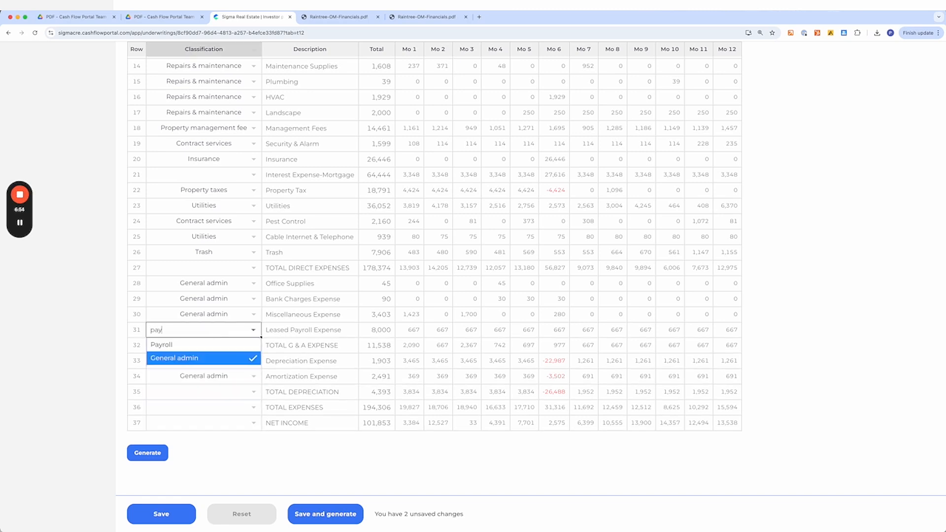
click(210, 347)
- Clear the classifications of the Depreciation Expense and Amortization Expense rows
click(291, 316)
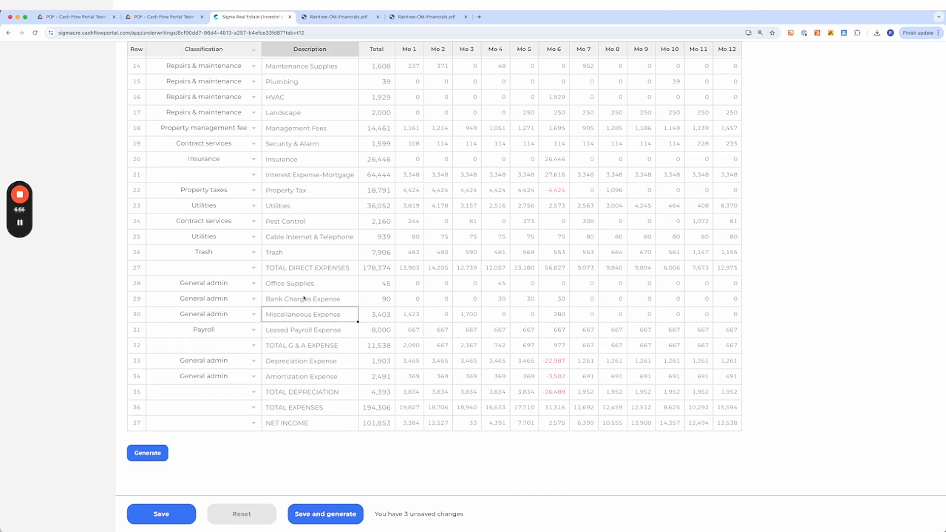
scroll(304, 349, down, 2)
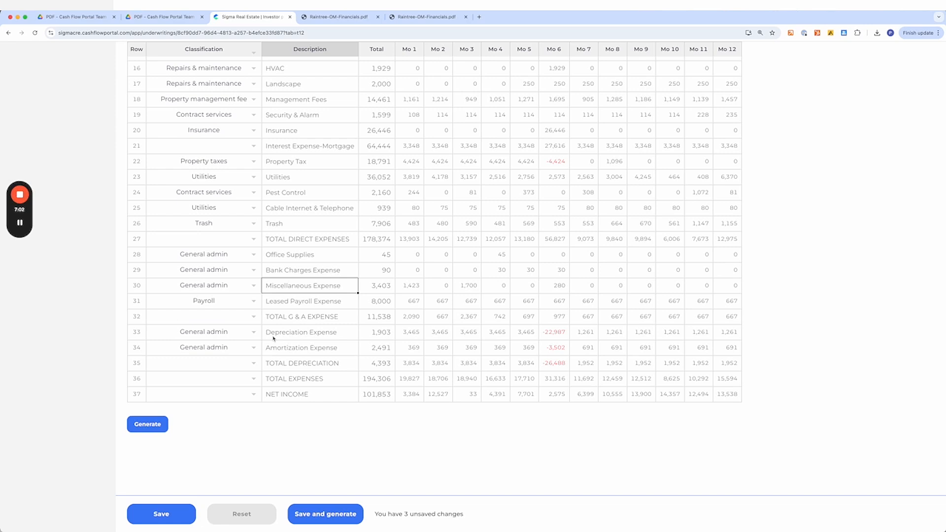
click(214, 339)
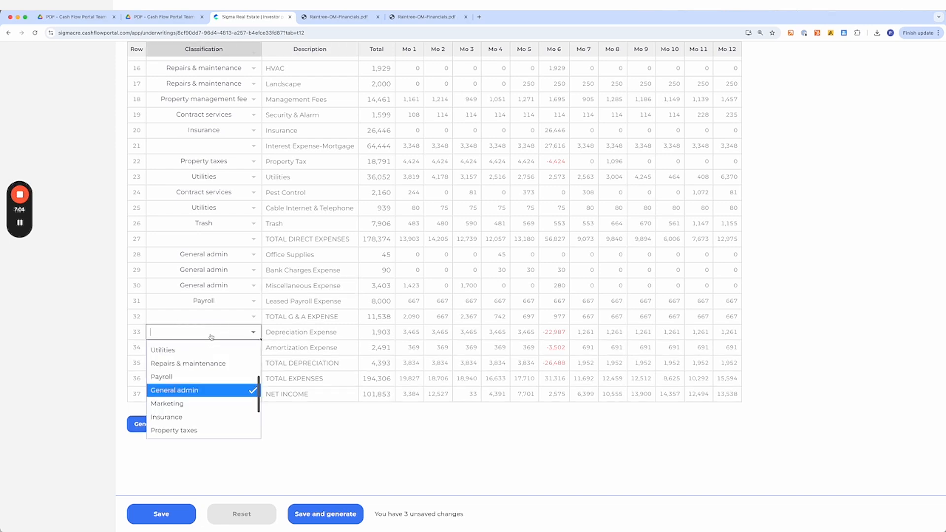
scroll(203, 375, up, 3)
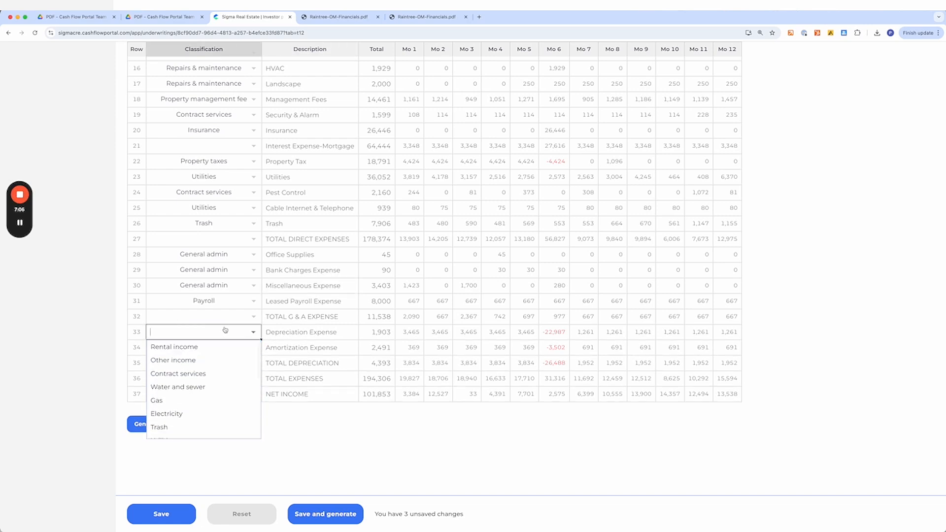
click(305, 332)
click(235, 331)
key(Delete)
click(230, 347)
key(Delete)
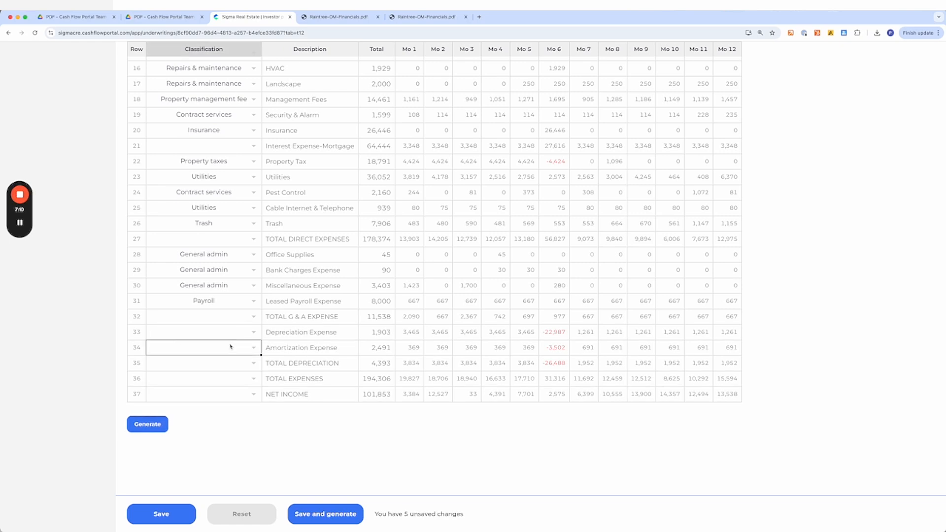
- Save the T-12 changes and generate both the Income and Expense models
click(298, 337)
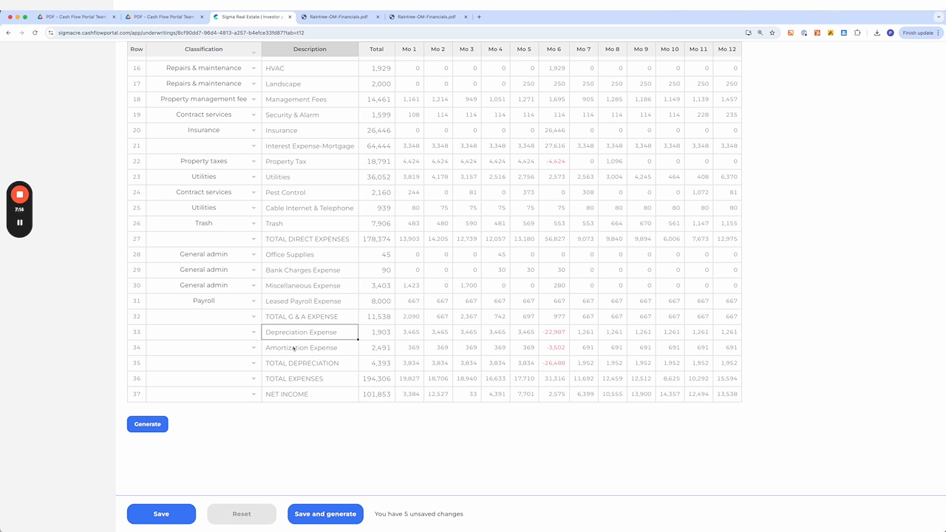
scroll(293, 349, up, 5)
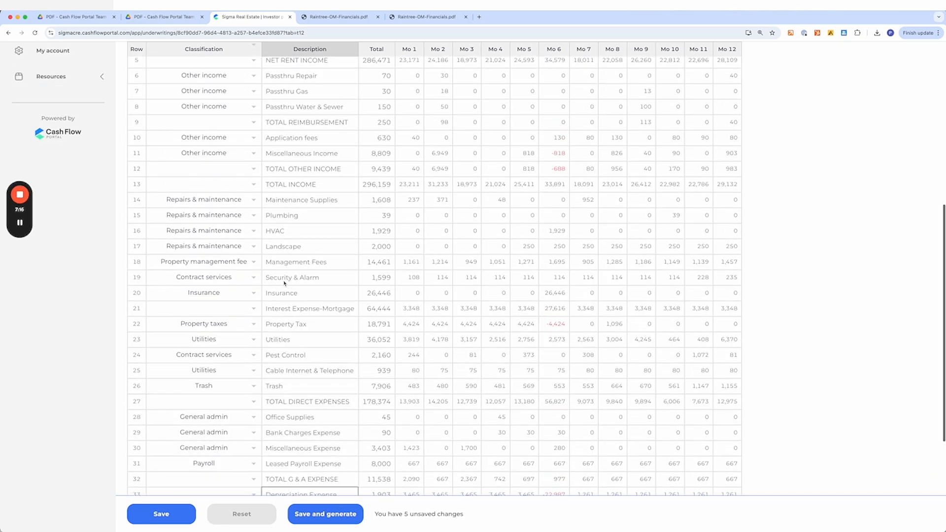
scroll(285, 283, up, 9)
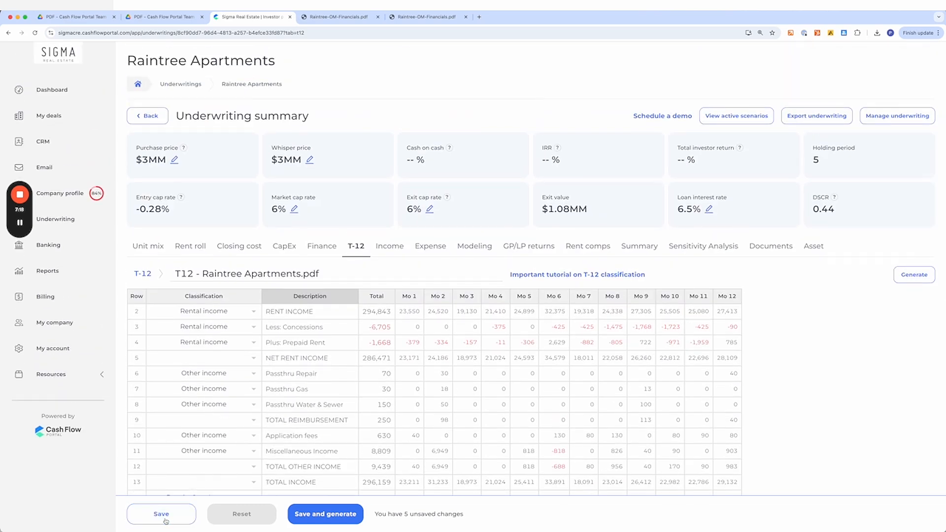
click(310, 515)
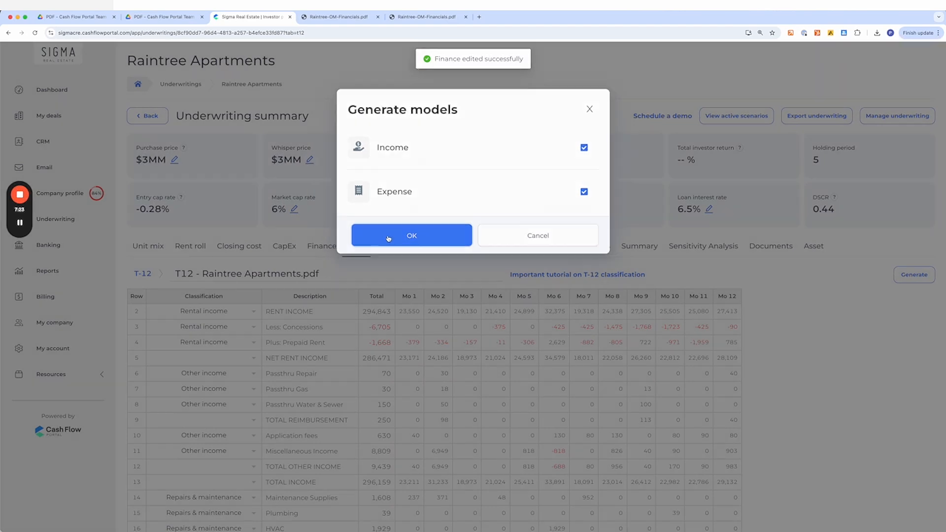
click(387, 235)
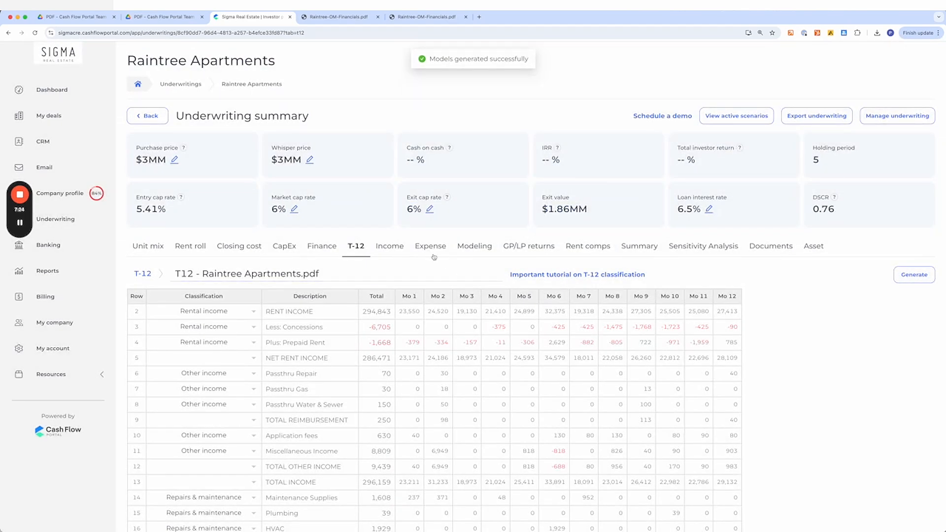
- Open the expense model and set the Repairs & maintenance proforma to $160 per unit
click(431, 249)
scroll(414, 382, down, 5)
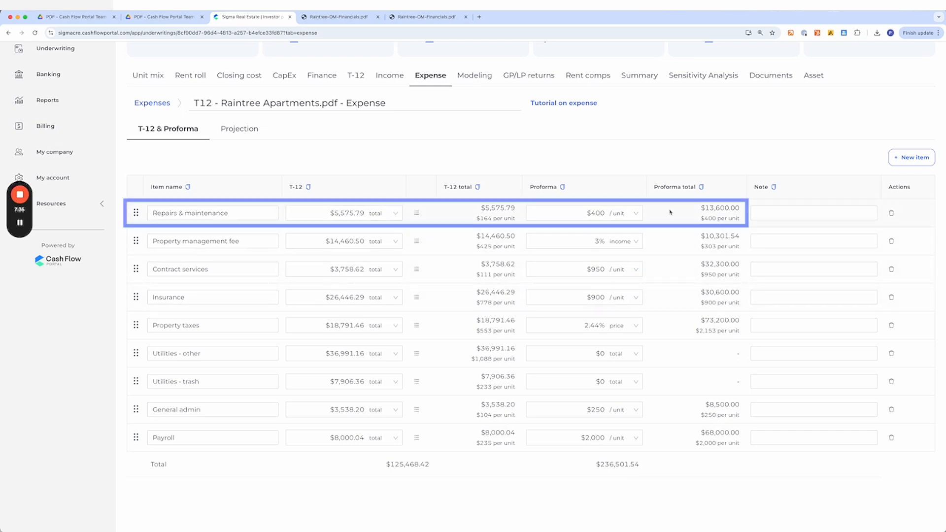
double_click(590, 213)
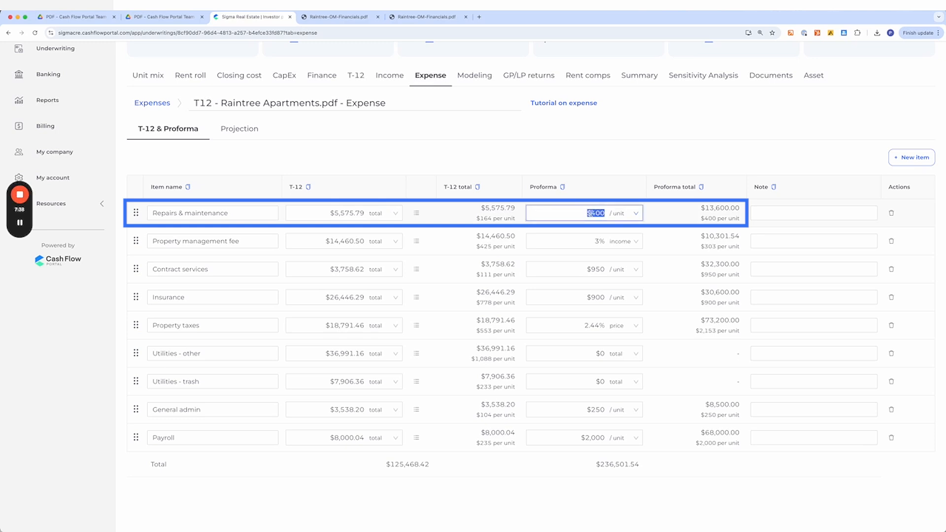
text(160)
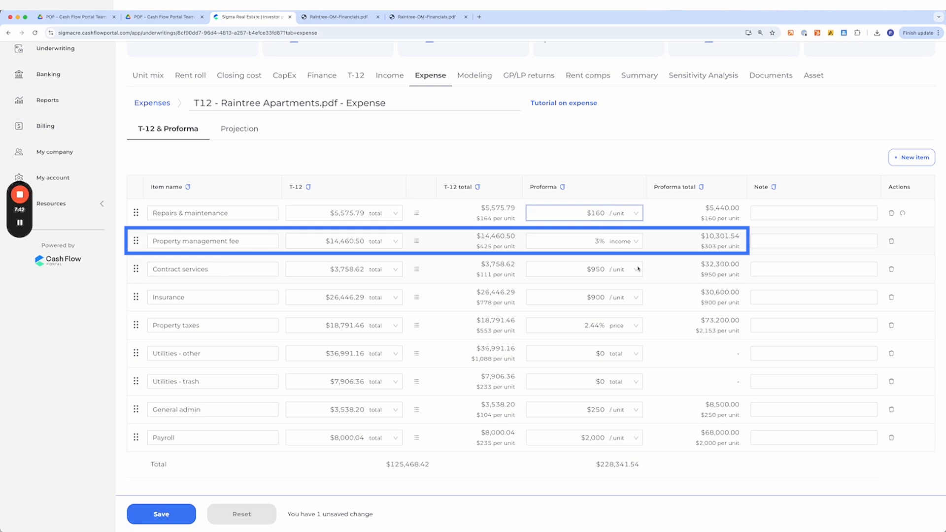
- Set the Contract services proforma to $200 per unit and the Insurance proforma to $700 per unit
double_click(595, 271)
text(200)
double_click(588, 298)
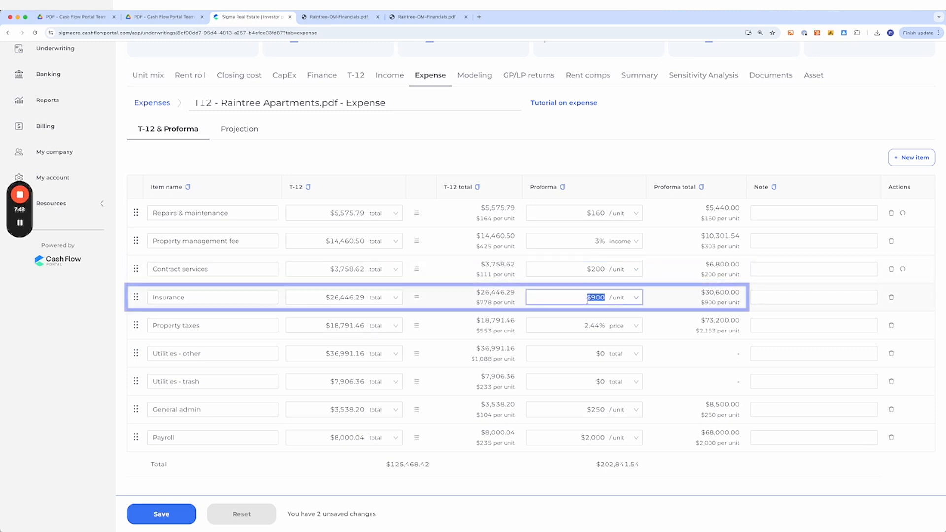
text(700)
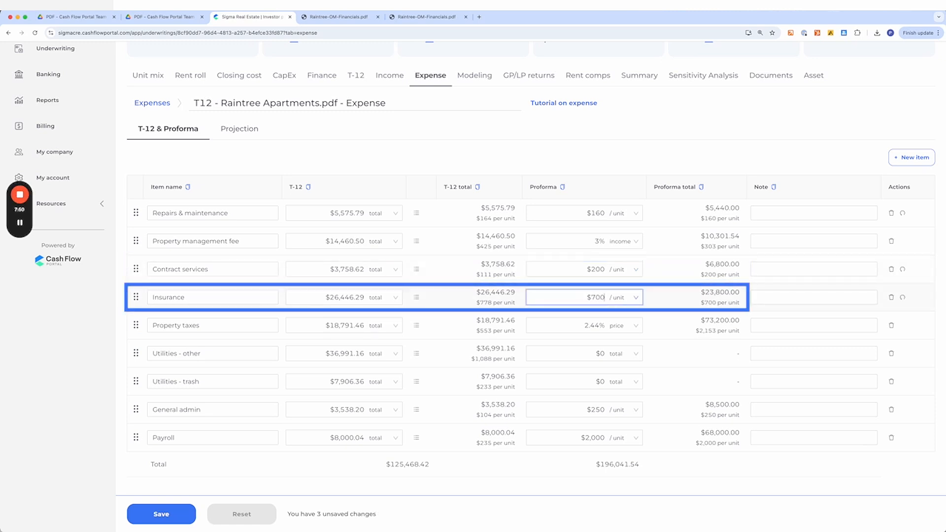
- Set the Property taxes proforma to 0.7% of the purchase price
double_click(596, 326)
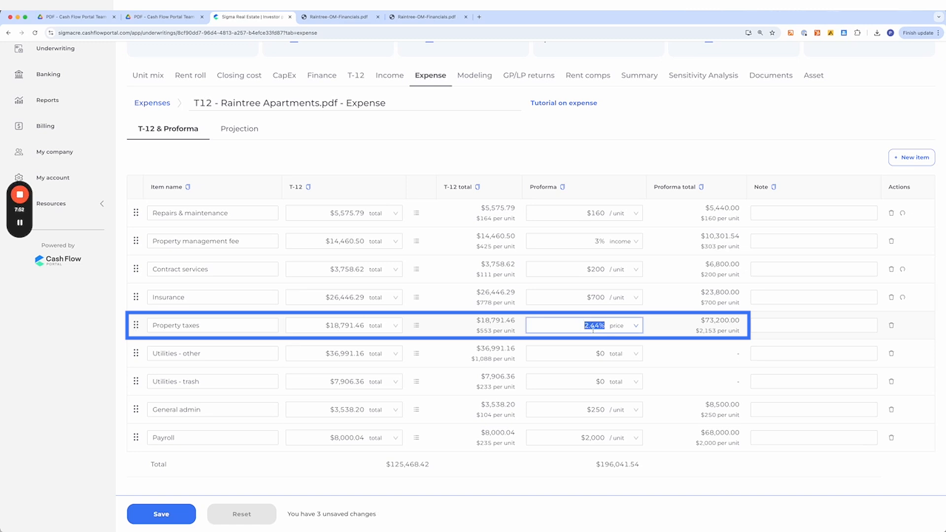
click(620, 326)
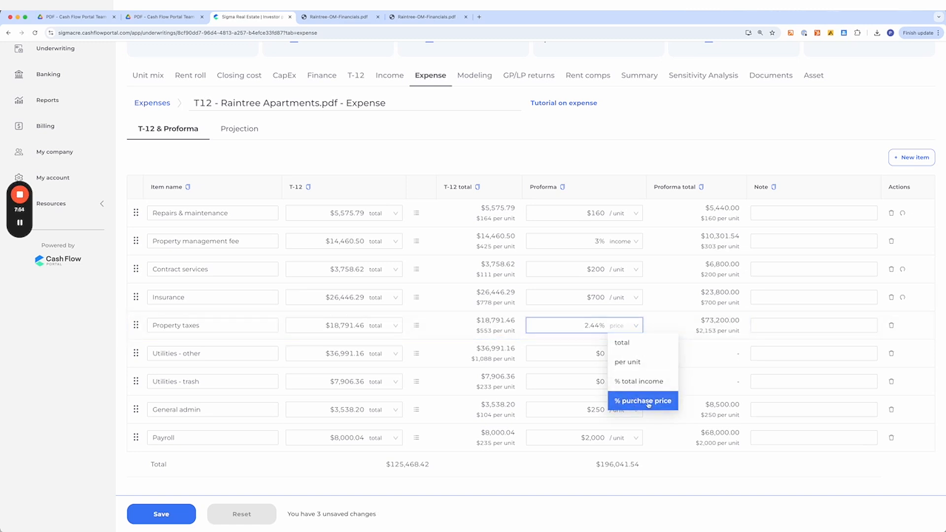
click(709, 332)
double_click(593, 325)
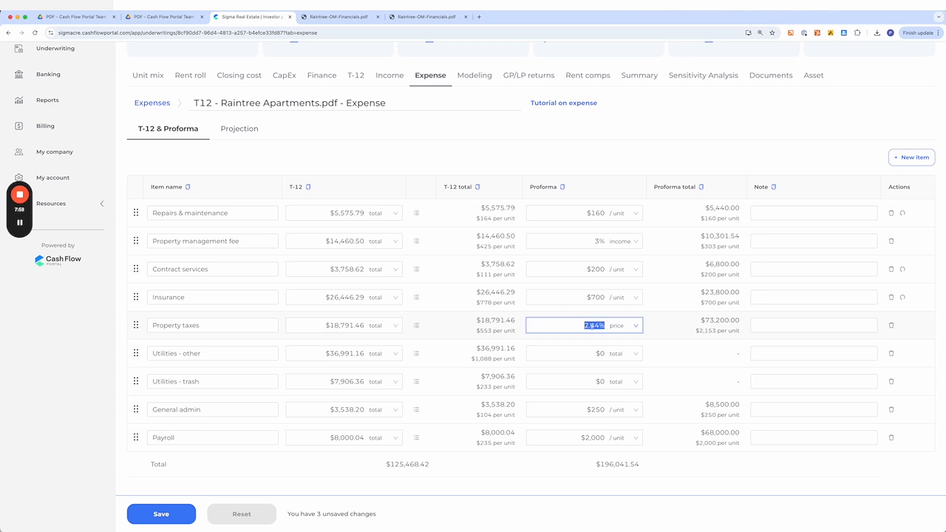
text(1%)
click(590, 326)
text(0.)
key(BackSpace)
text(5)
key(BackSpace)
text(7)
- Set the Utilities - other proforma to $1,000 per unit and the Utilities - trash proforma to $250 per unit
click(582, 354)
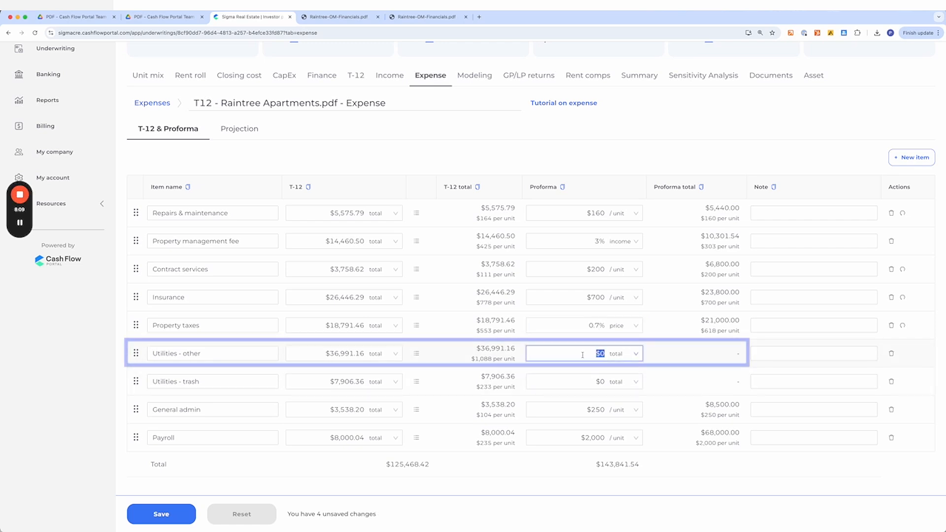
text(1000)
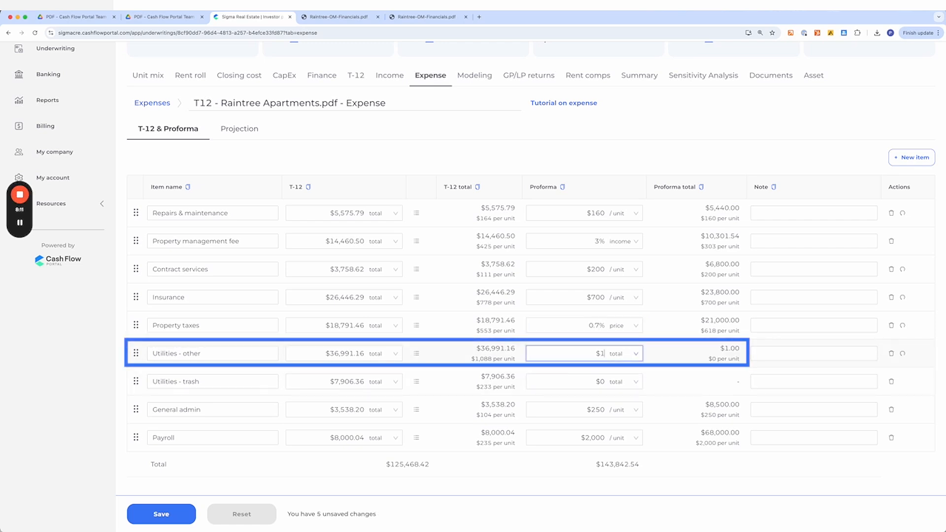
click(636, 353)
click(627, 387)
click(583, 382)
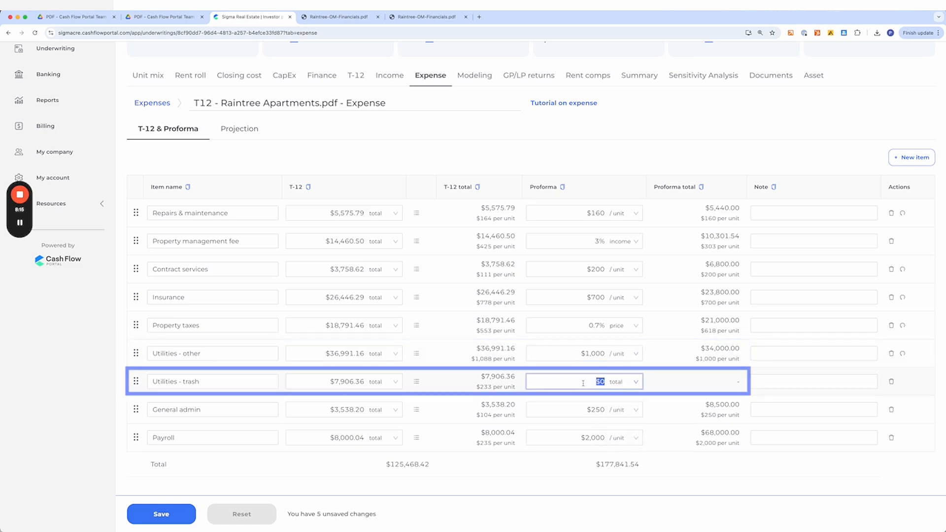
text(250)
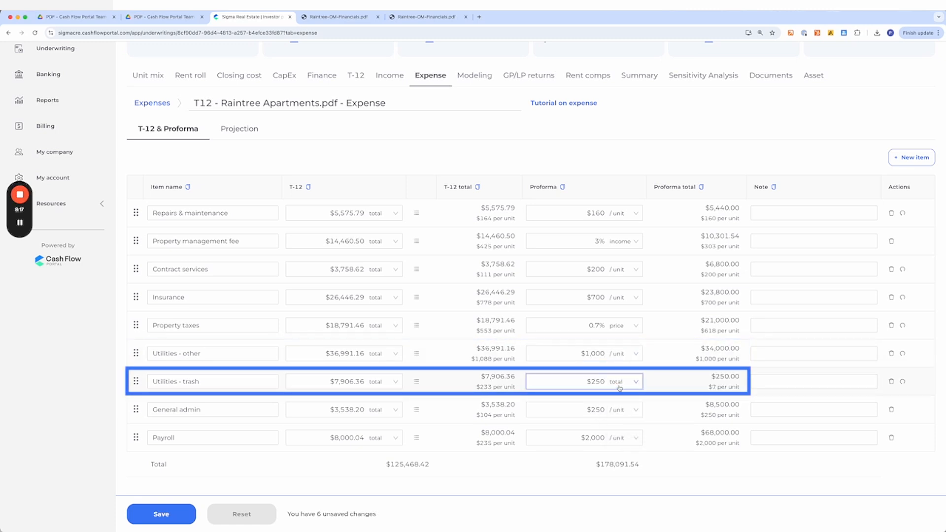
click(620, 389)
click(627, 418)
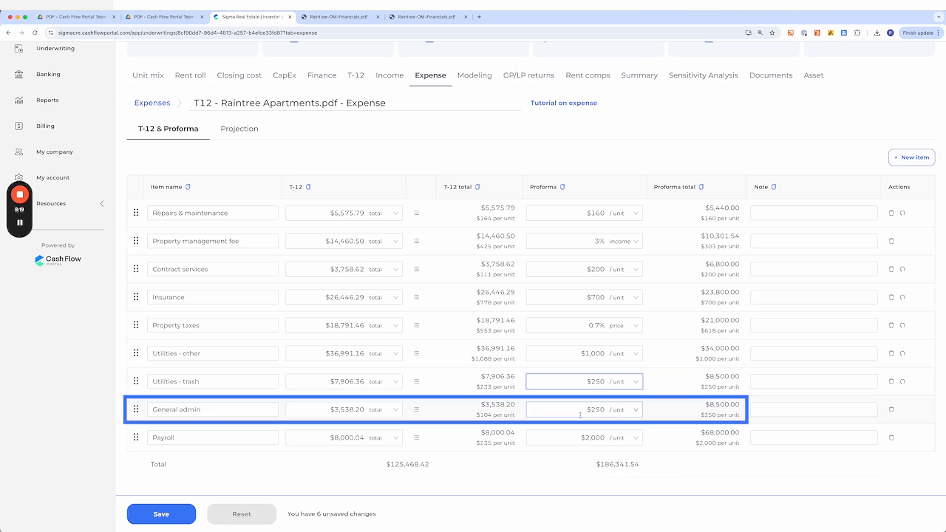
- Set the General admin proforma to $100 per unit and Payroll to $230 per unit, then save the expense changes
click(588, 415)
text(100)
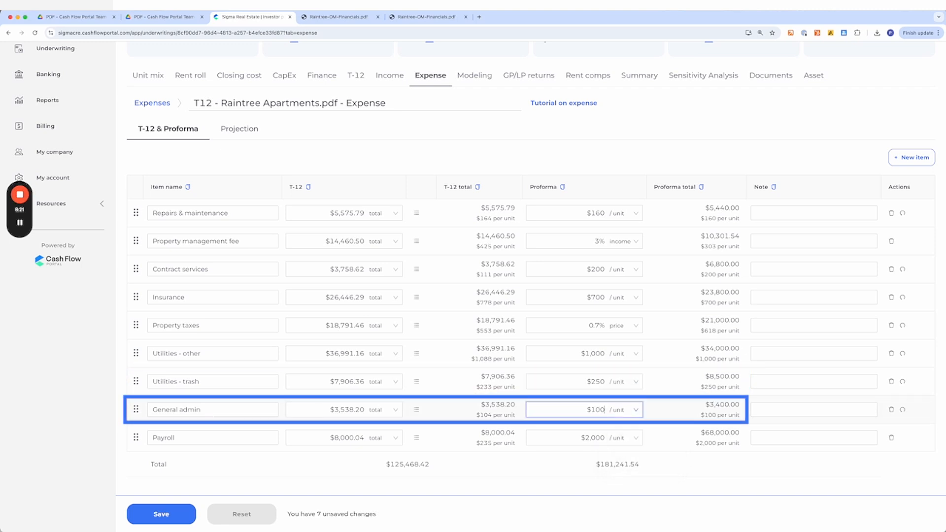
click(579, 439)
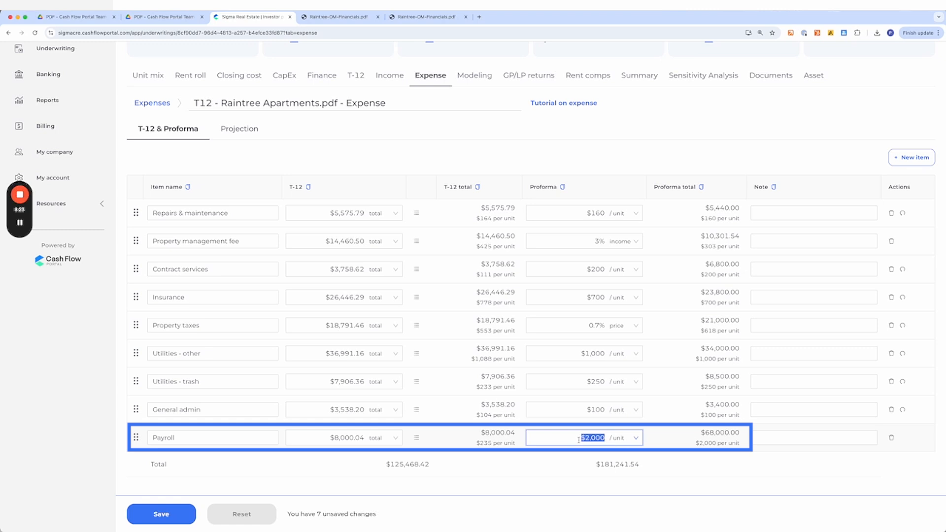
text(230)
click(163, 514)
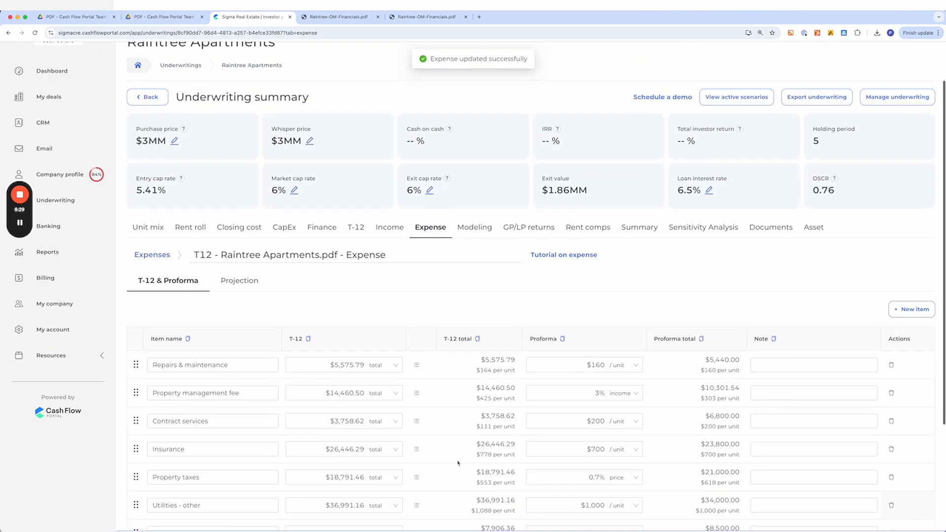
- Review the updated return metrics in the underwriting summary and the Finance details
double_click(548, 195)
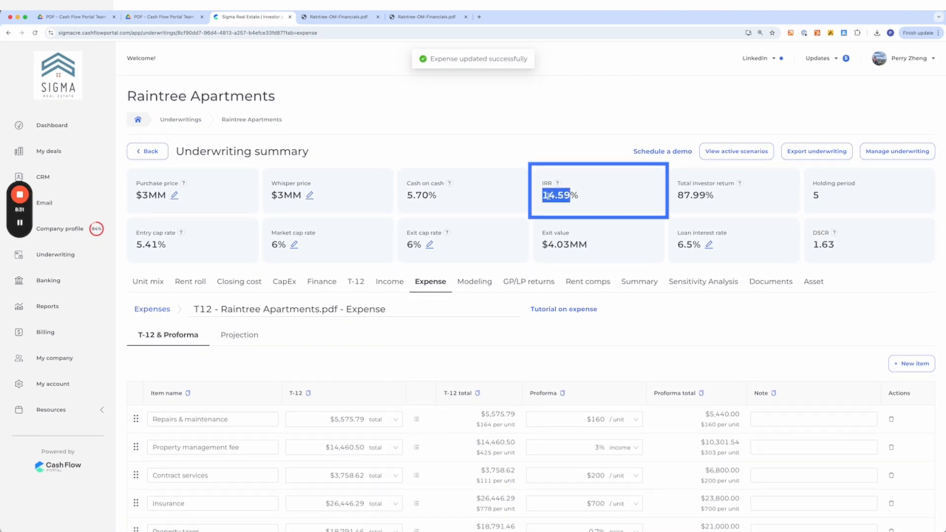
triple_click(693, 195)
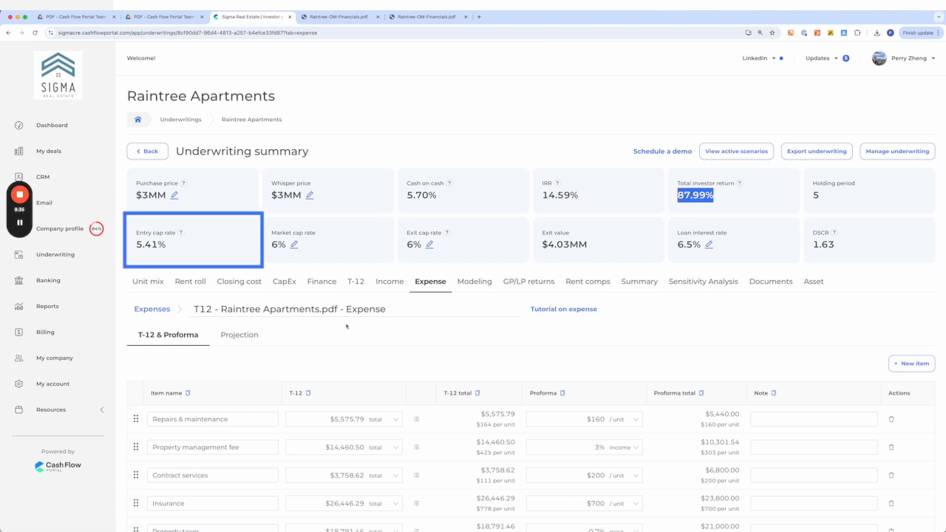
click(317, 286)
scroll(383, 419, down, 10)
scroll(299, 390, down, 6)
scroll(497, 295, up, 15)
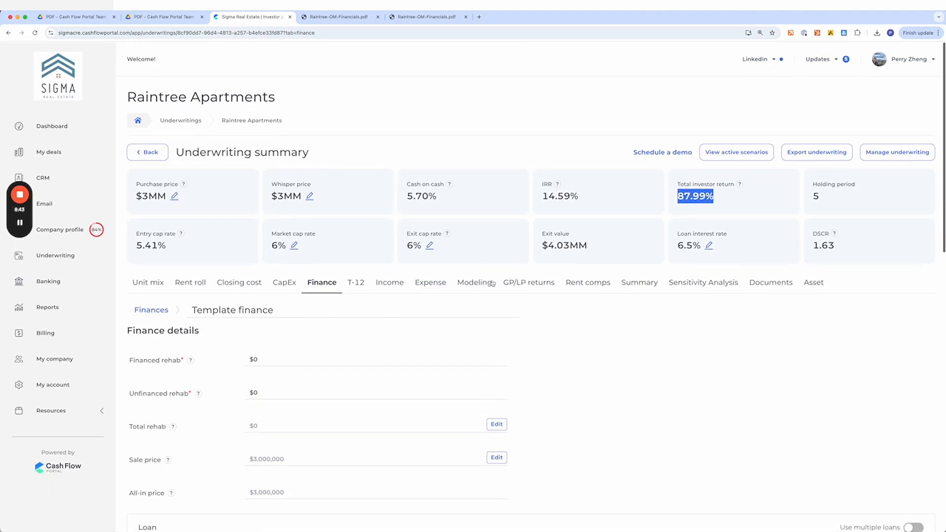
click(431, 284)
scroll(485, 354, down, 4)
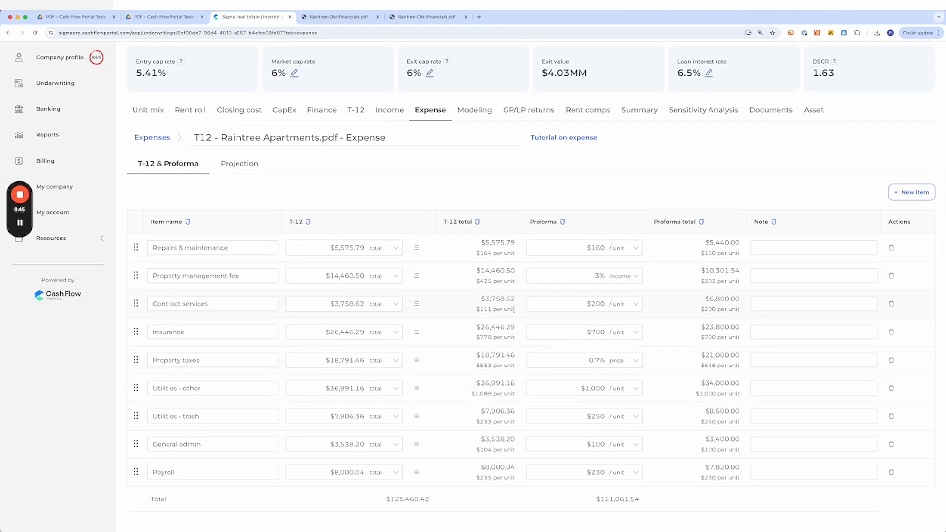
- Review the T-12 classifications and return to the expense proforma
click(360, 109)
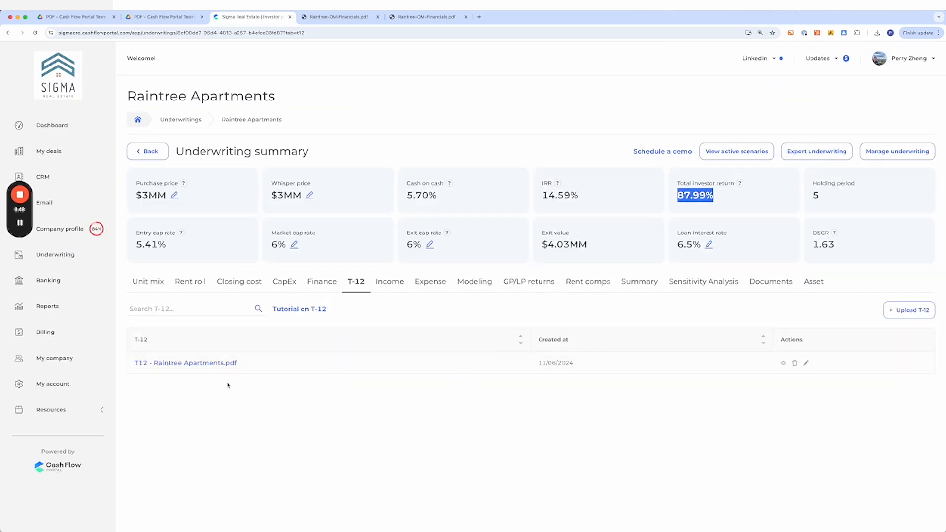
scroll(361, 367, down, 1)
scroll(228, 205, down, 5)
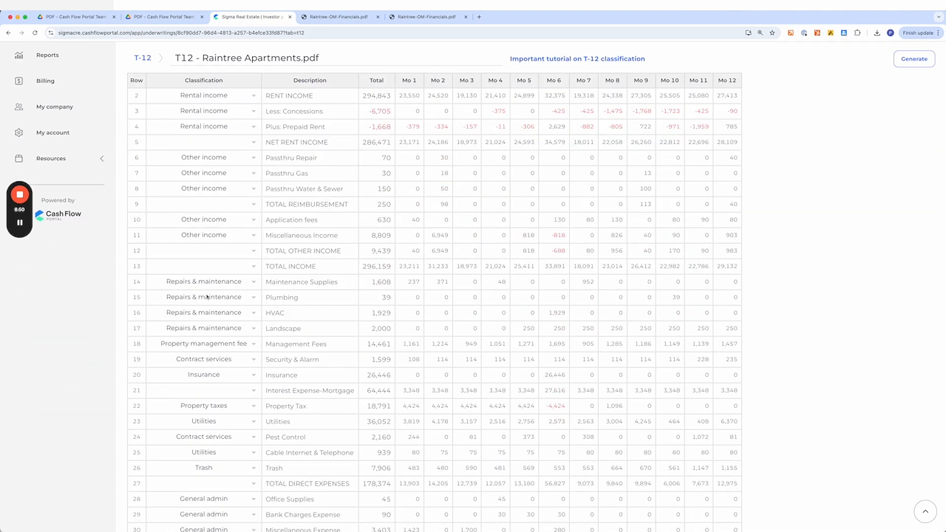
scroll(229, 205, down, 3)
scroll(206, 350, up, 8)
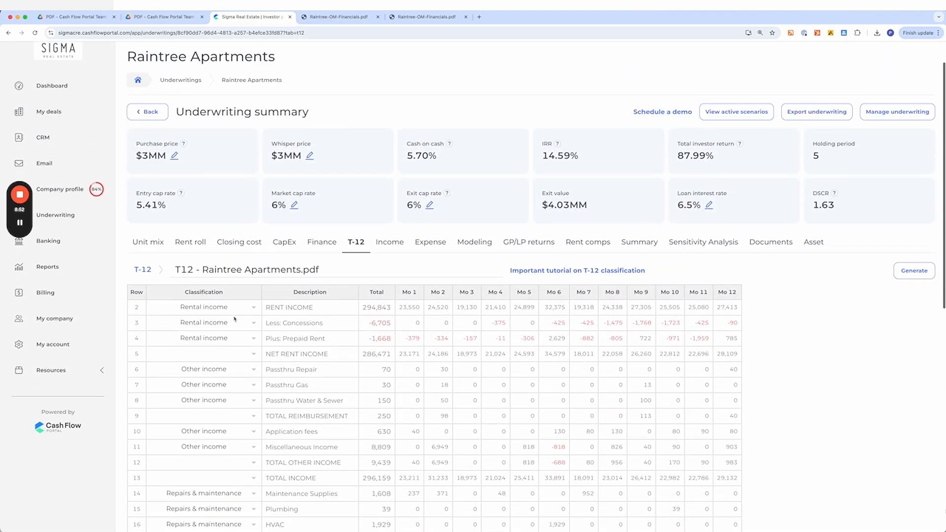
click(441, 245)
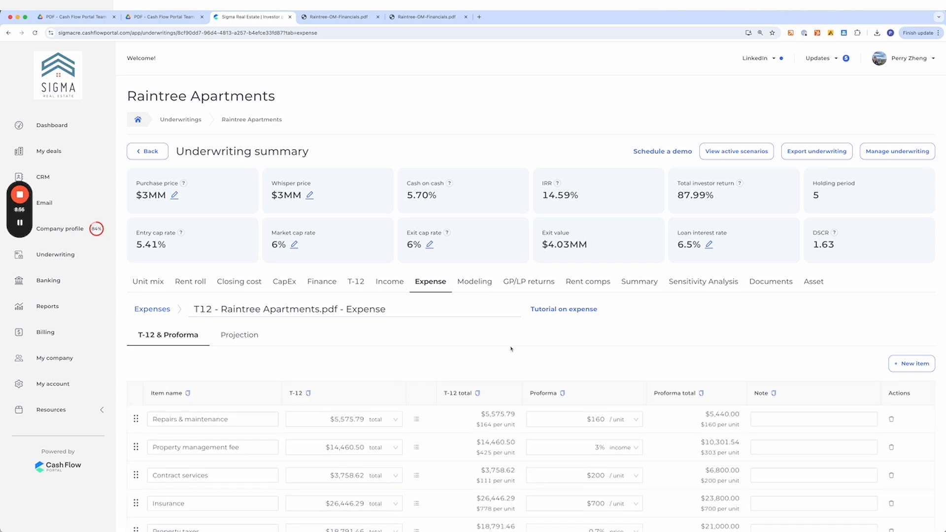
- Examine the GP/LP returns classes, waterfalls and the projected Class A limited partner cash flows
click(537, 287)
scroll(522, 207, down, 3)
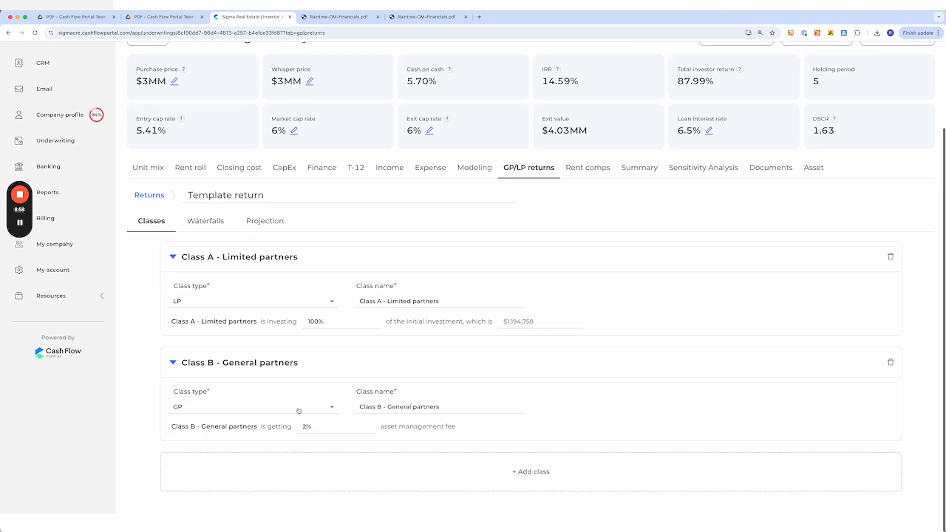
click(205, 230)
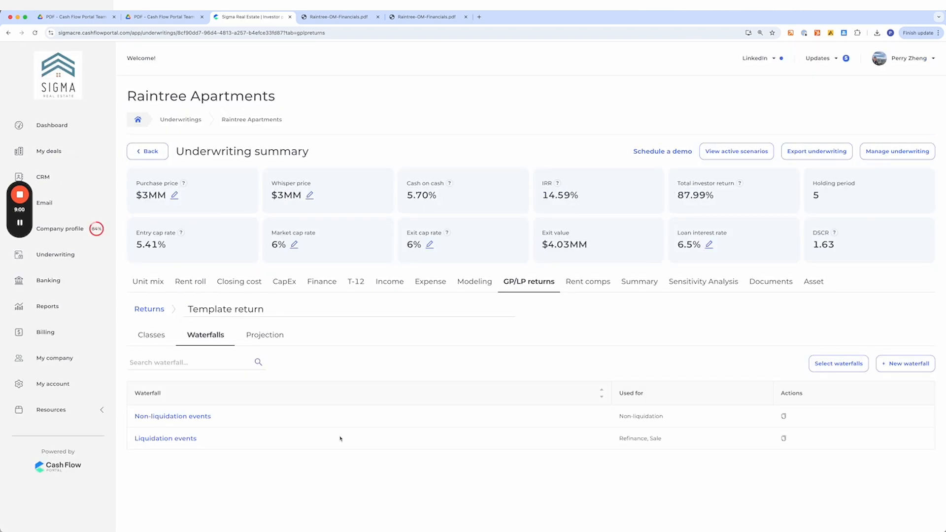
click(265, 334)
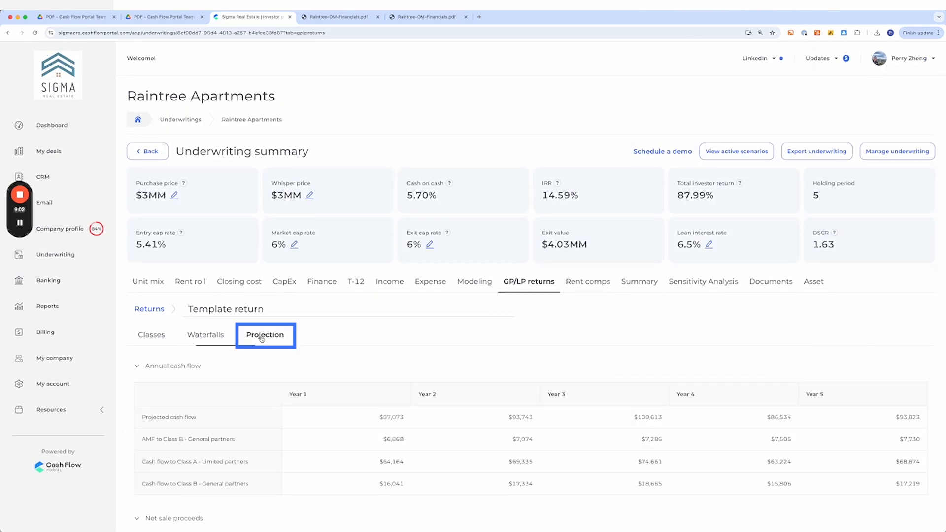
scroll(315, 443, down, 2)
scroll(315, 442, down, 8)
click(151, 236)
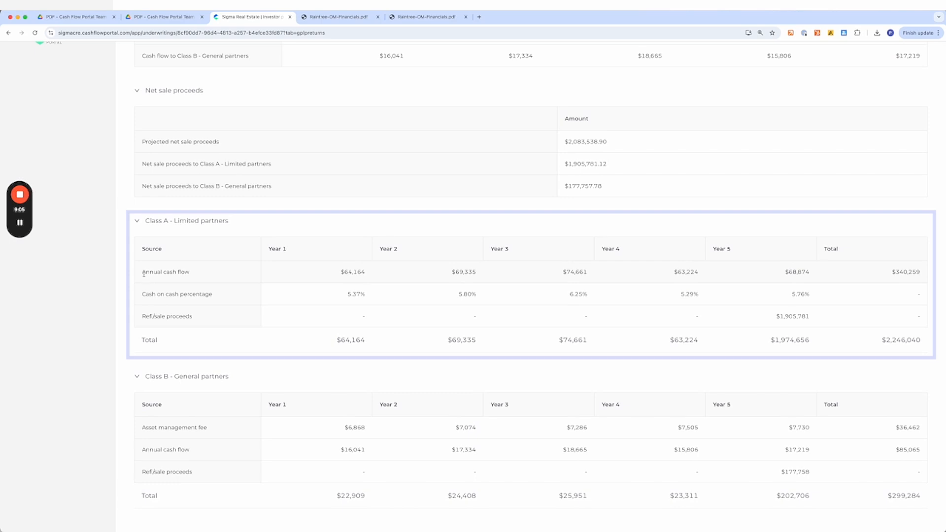
drag(142, 274, 192, 273)
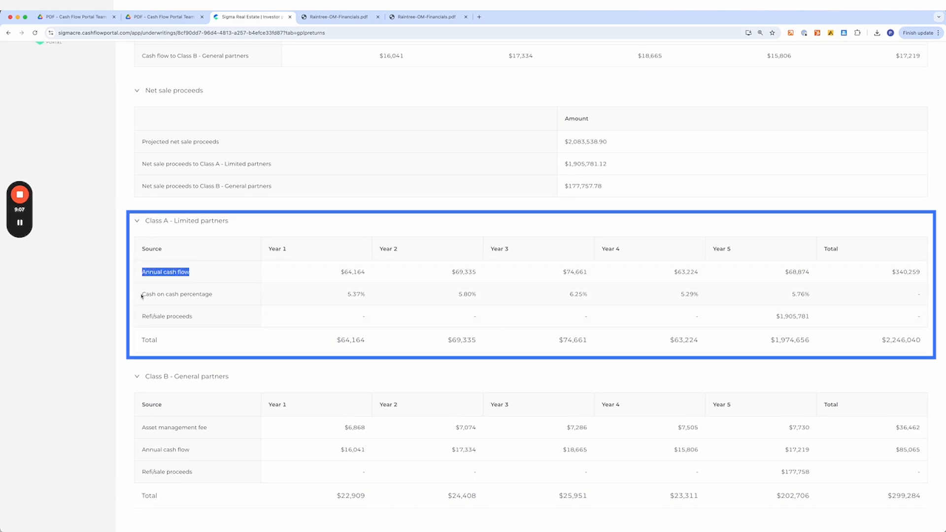
drag(140, 296, 214, 296)
drag(341, 296, 631, 297)
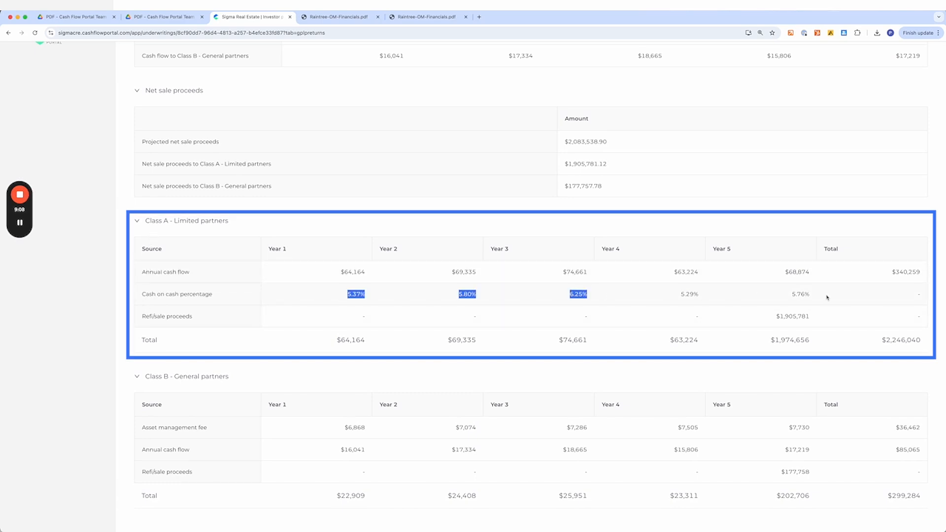
scroll(595, 309, up, 10)
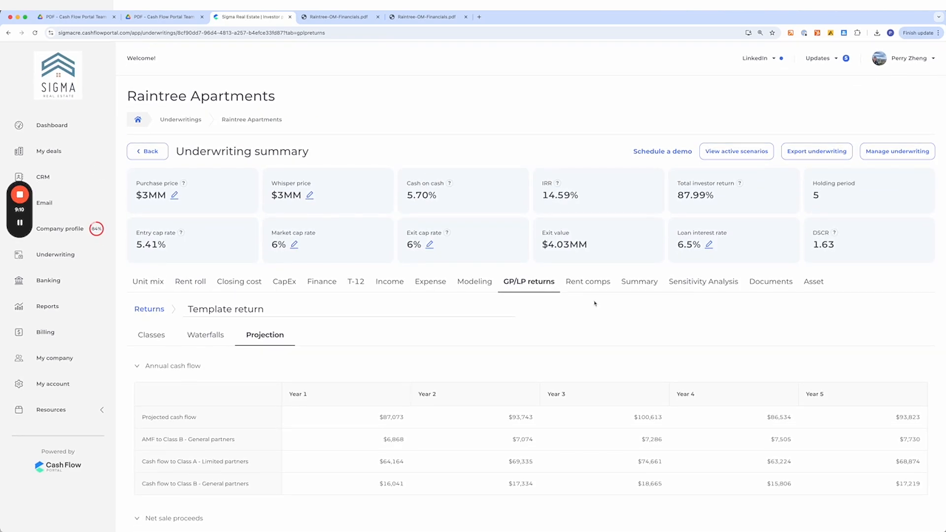
- Review the Summary tab's sample return on a $100,000 investment and open the LP summary report preview
click(591, 283)
click(473, 283)
click(639, 282)
scroll(629, 359, down, 3)
scroll(629, 359, down, 6)
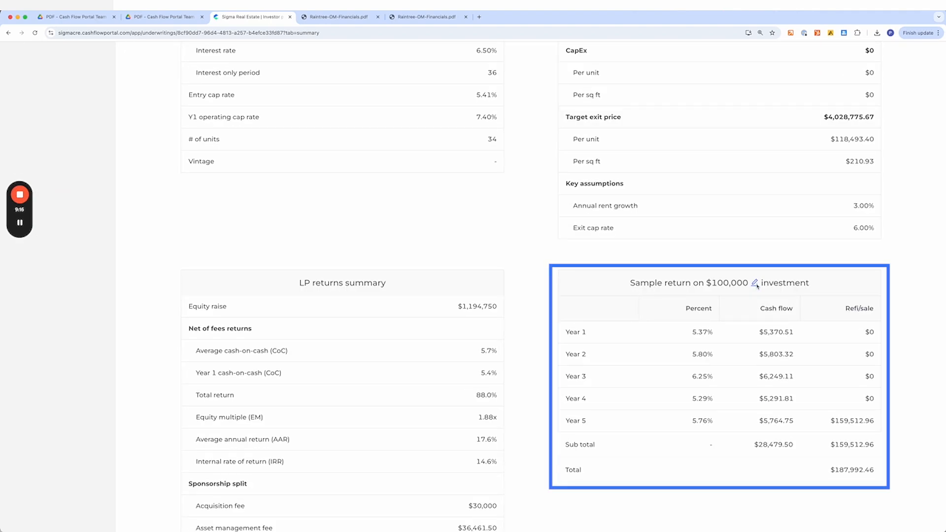
double_click(859, 471)
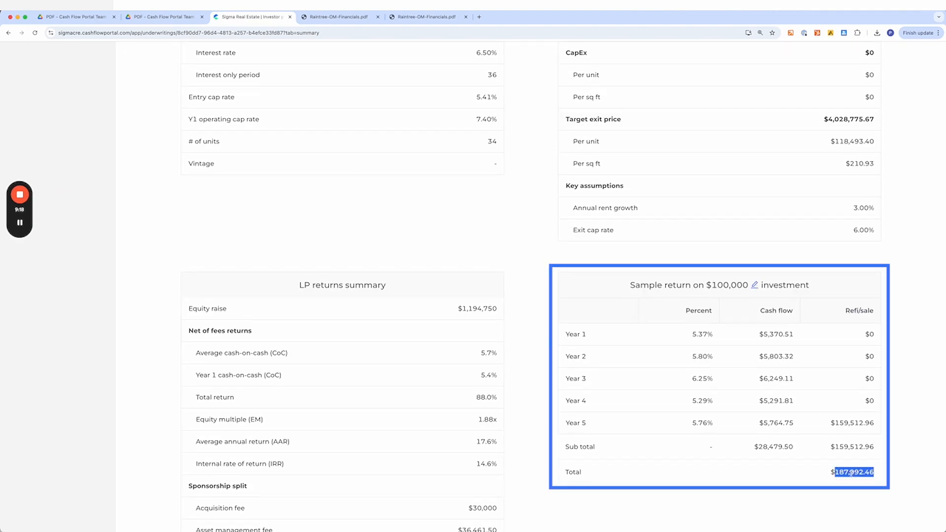
scroll(878, 311, up, 10)
scroll(877, 310, down, 1)
click(905, 361)
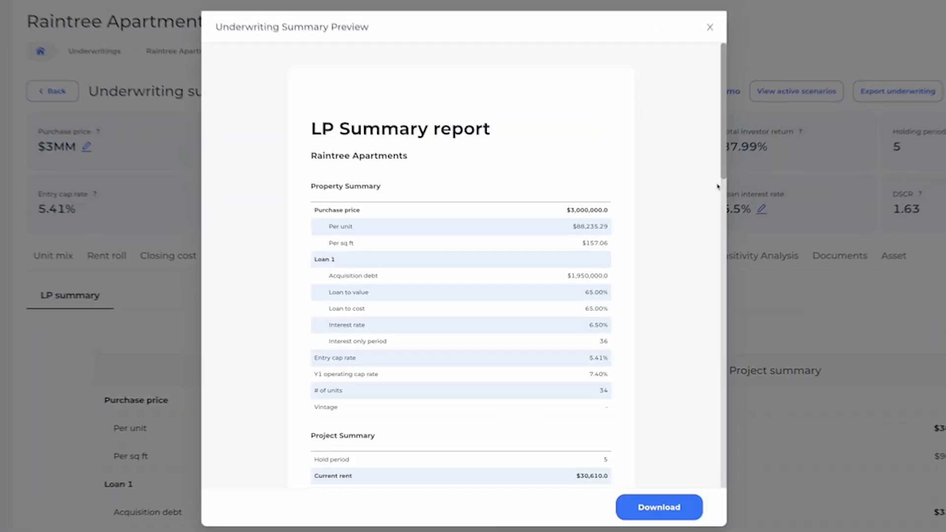
- Scroll through the LP summary report preview and close it
scroll(442, 252, down, 8)
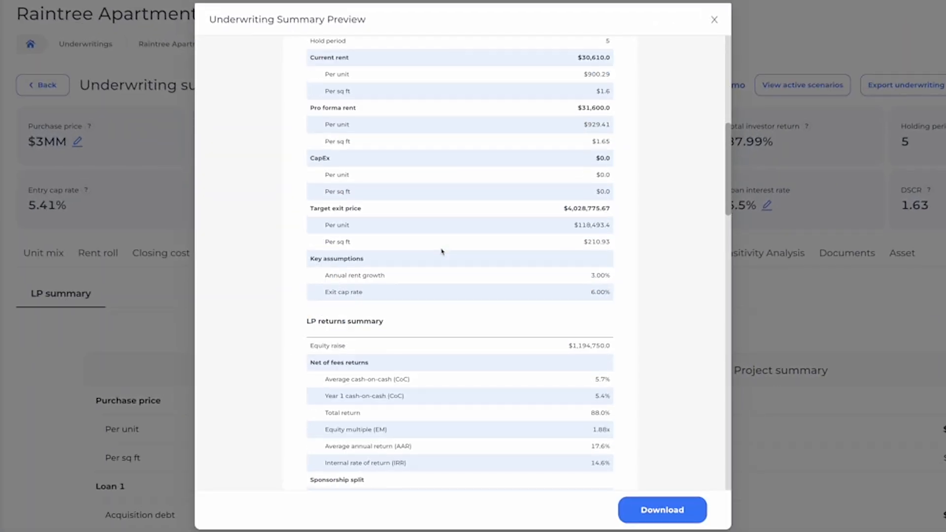
scroll(458, 302, down, 20)
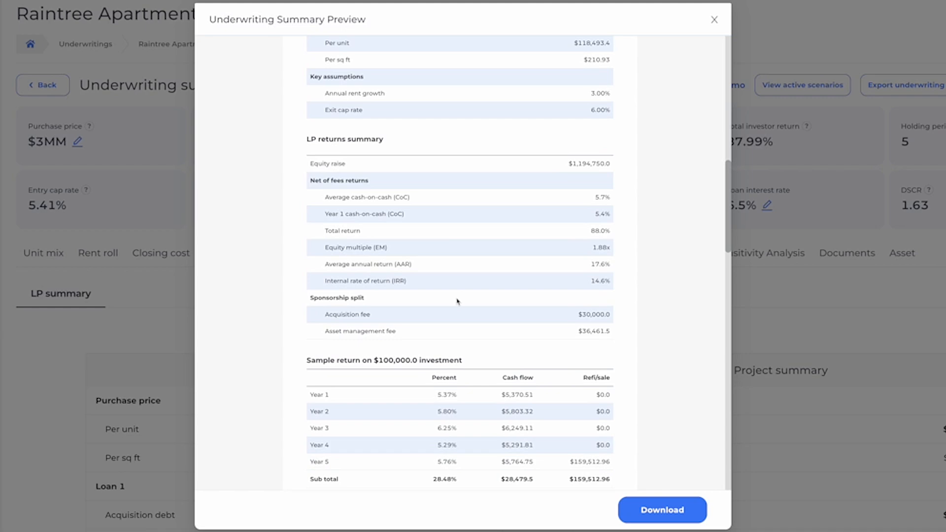
scroll(458, 302, down, 5)
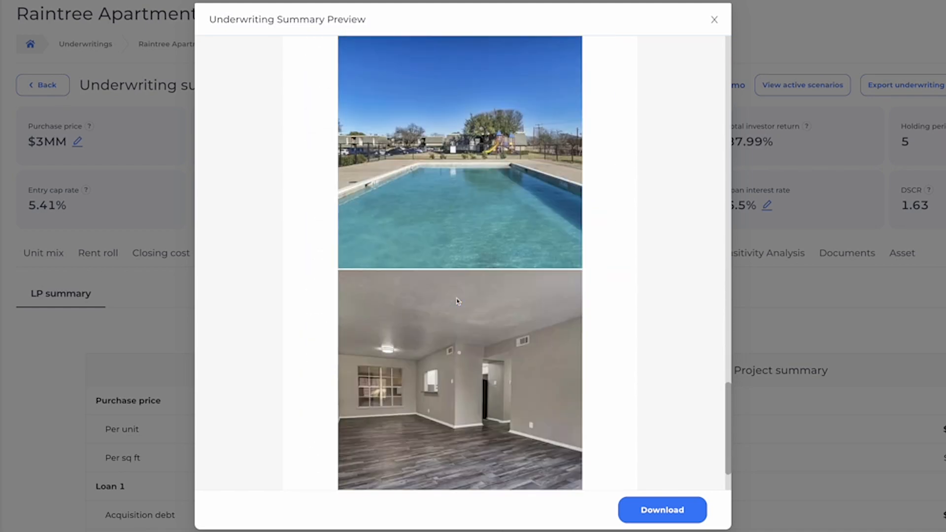
scroll(710, 73, up, 15)
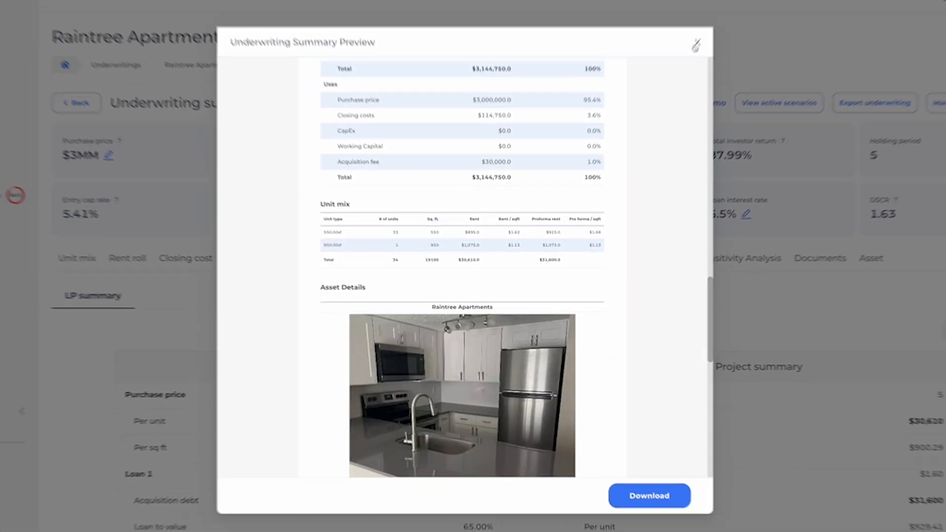
click(714, 19)
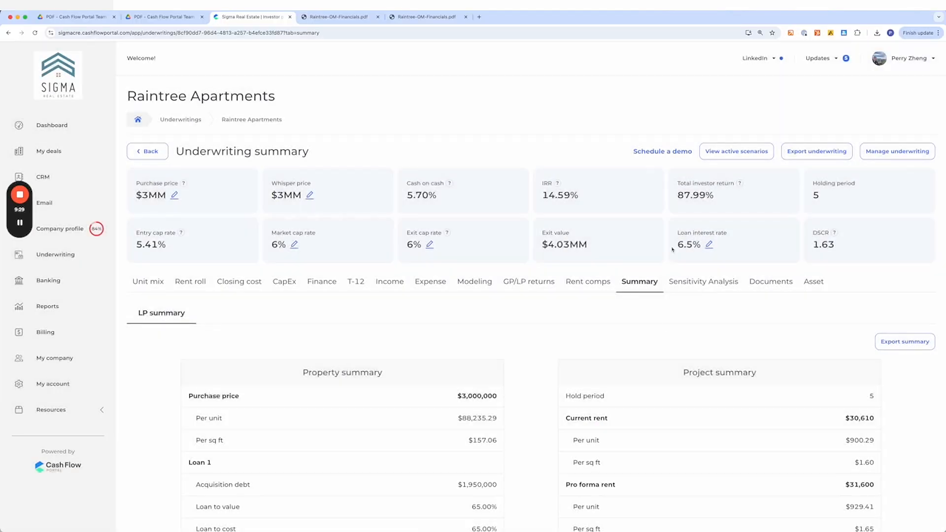
- Open the Documents tab, then review the Sensitivity Analysis charts and the rent growth versus exit cap table
click(777, 286)
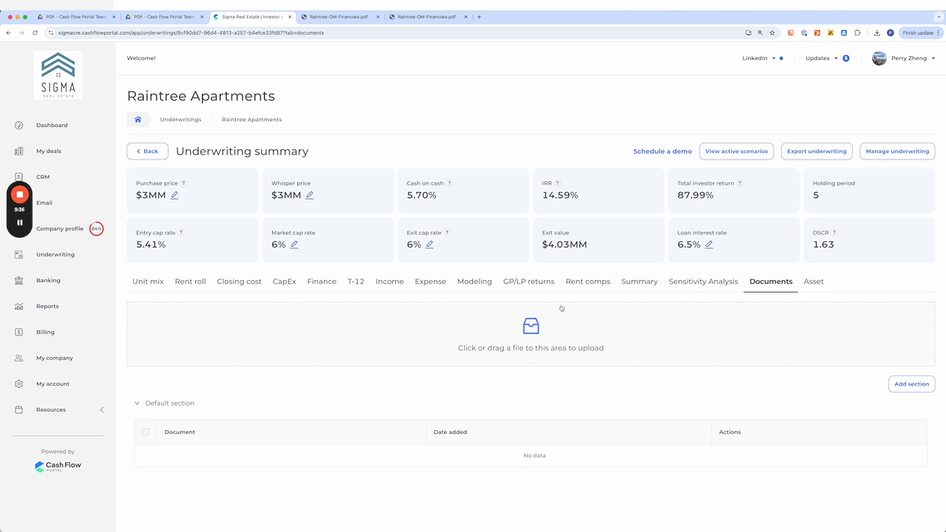
click(722, 282)
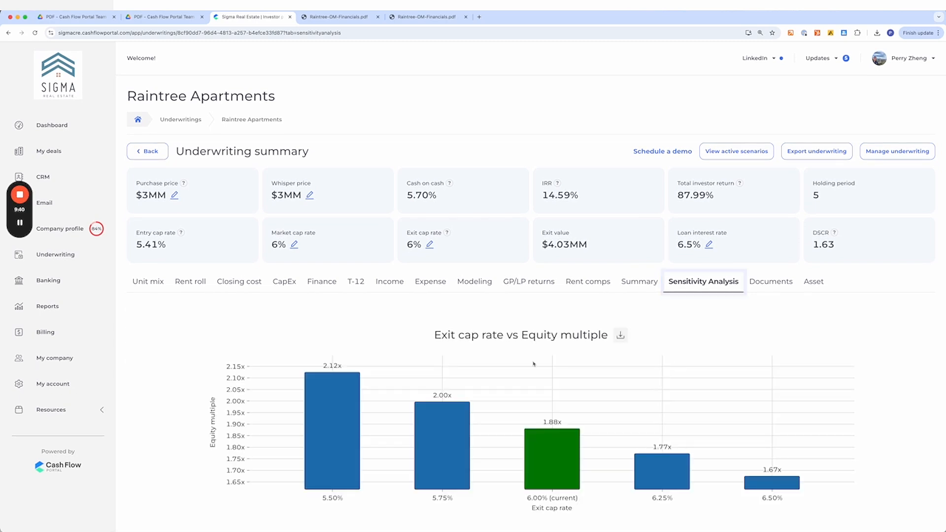
scroll(520, 373, down, 3)
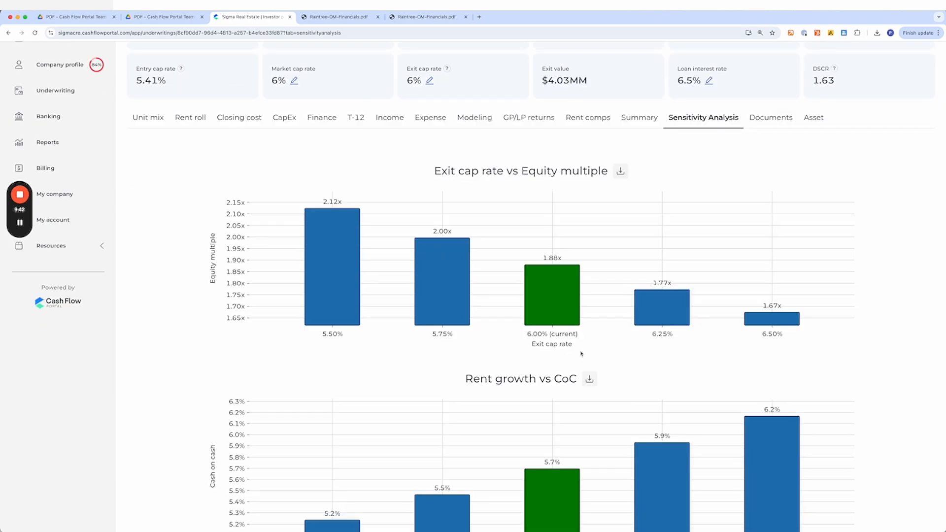
click(534, 347)
scroll(570, 355, down, 3)
scroll(507, 251, down, 3)
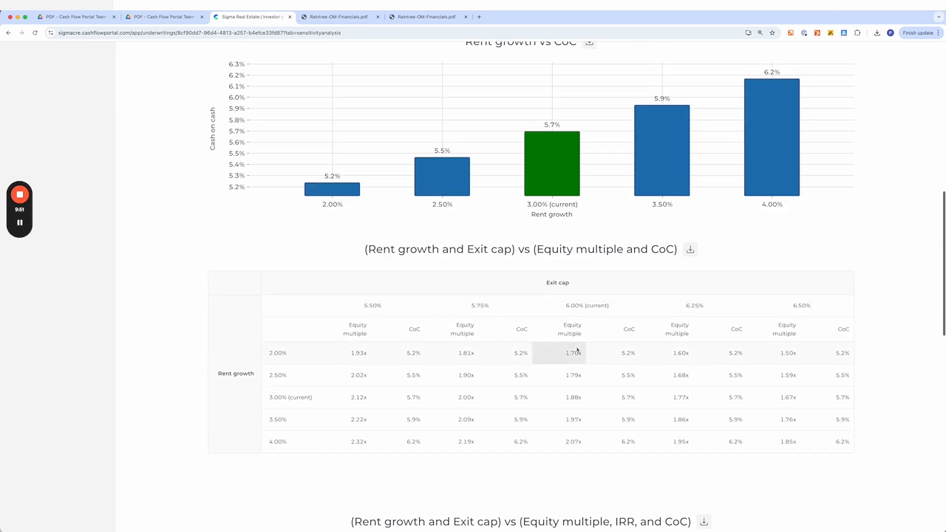
scroll(577, 350, down, 10)
scroll(465, 365, up, 15)
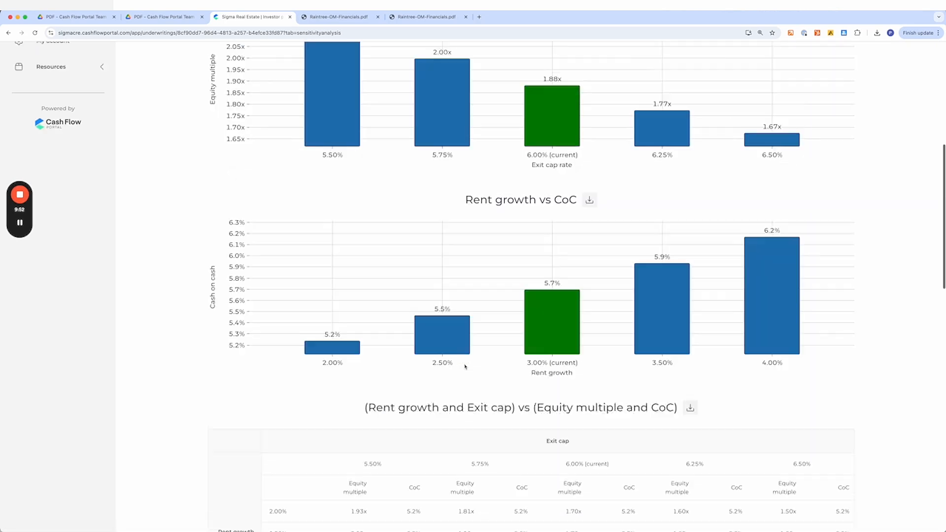
scroll(465, 366, up, 10)
- Review the modeling projection and follow the Year 1 forced appreciation rent increase to the unit mix
click(474, 282)
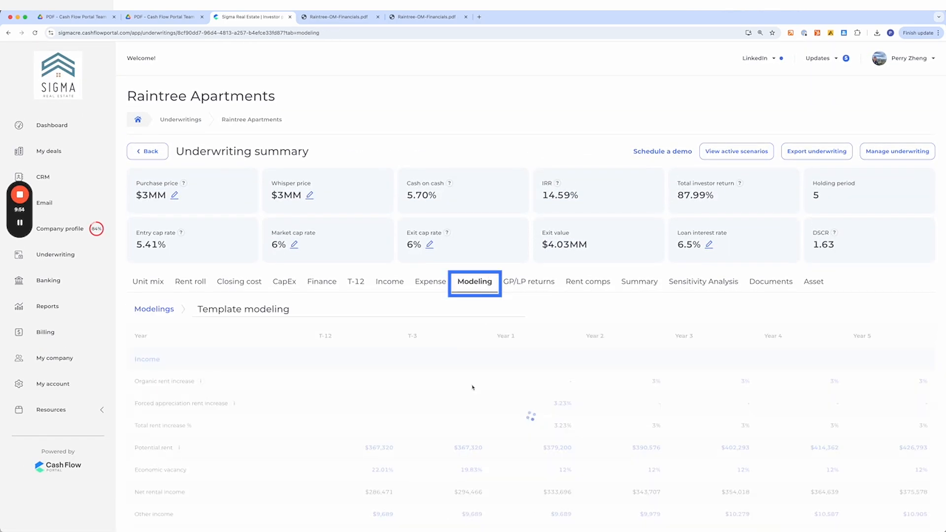
scroll(472, 388, down, 3)
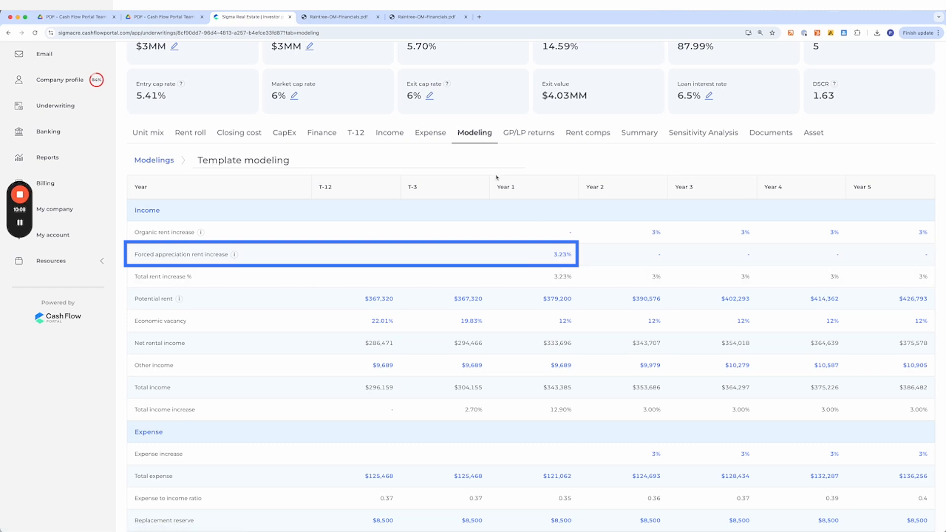
scroll(586, 325, down, 4)
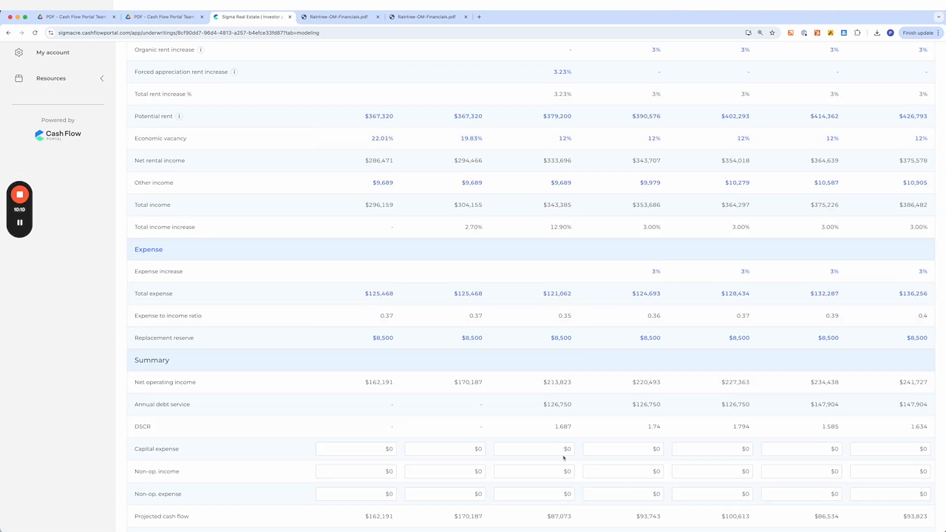
scroll(717, 271, up, 5)
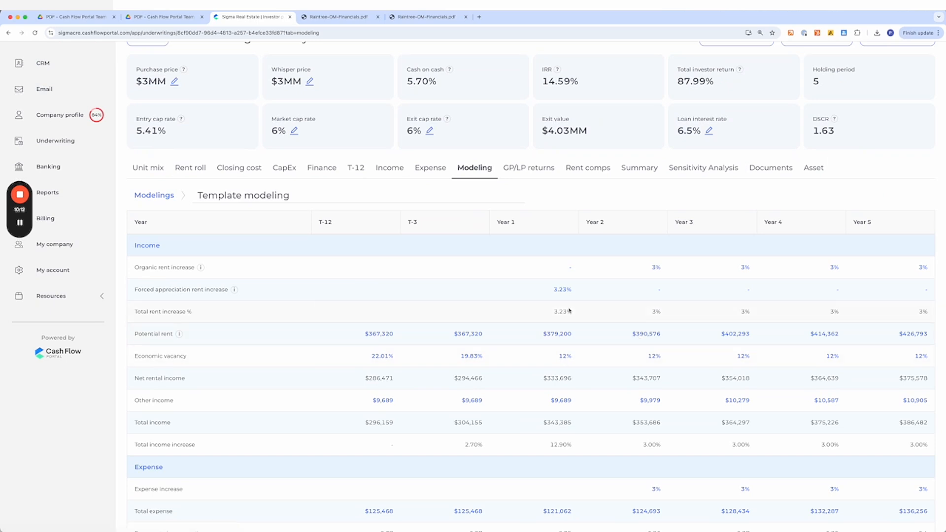
click(562, 291)
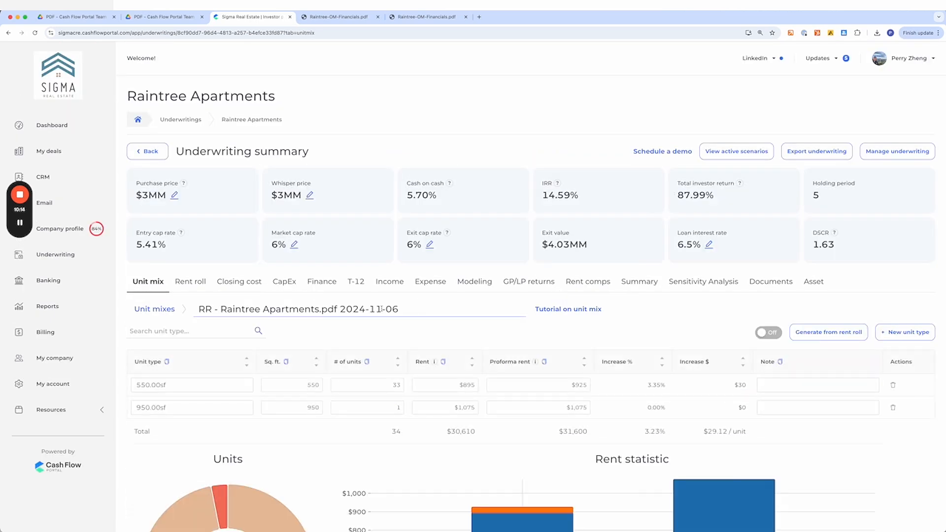
- Turn on advanced mode for the unit mix and save
scroll(417, 320, down, 5)
scroll(417, 320, up, 1)
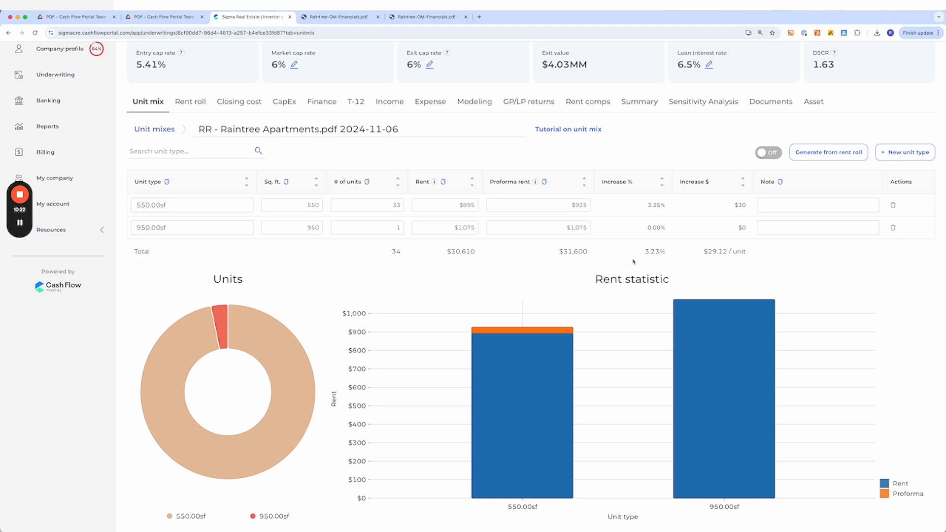
click(767, 154)
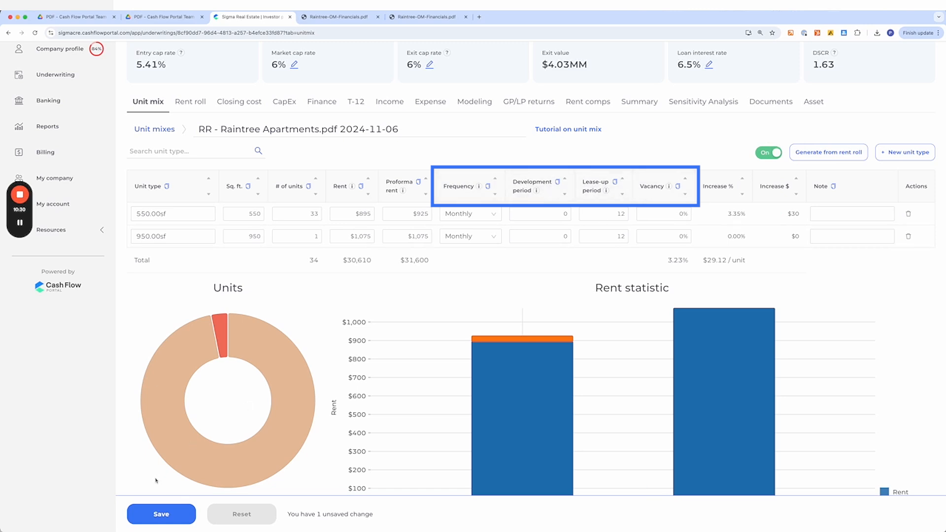
click(163, 512)
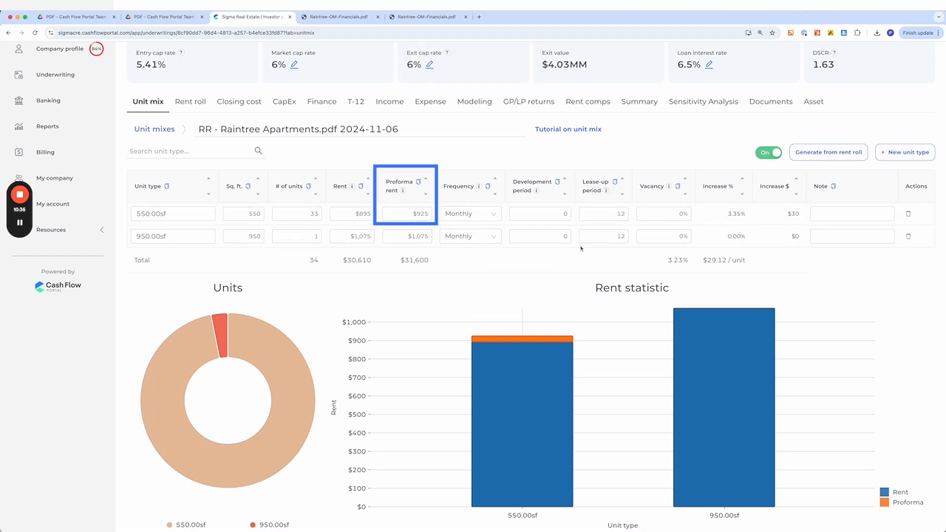
- Set the lease-up period to 24 for the 550.00sf unit type, fill it down to the 950.00sf row, and save
double_click(618, 217)
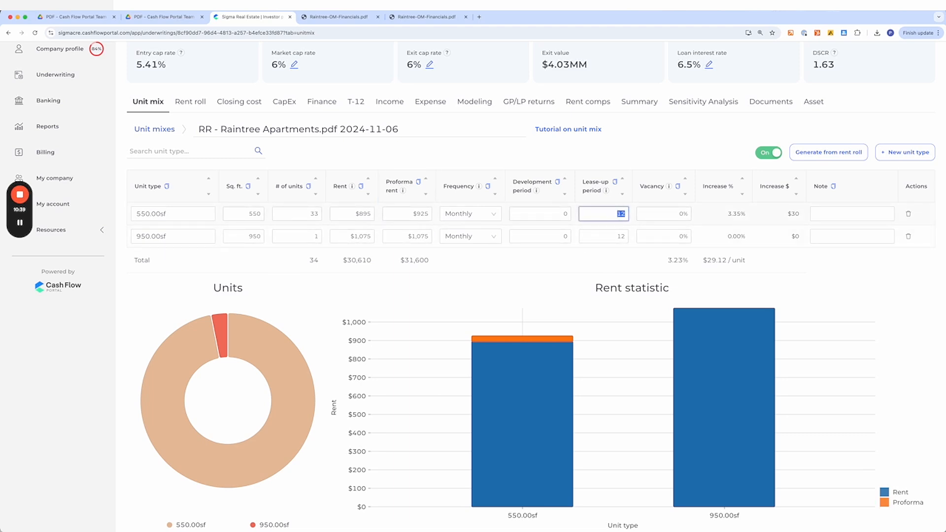
text(24)
click(148, 518)
click(613, 216)
right_click(613, 215)
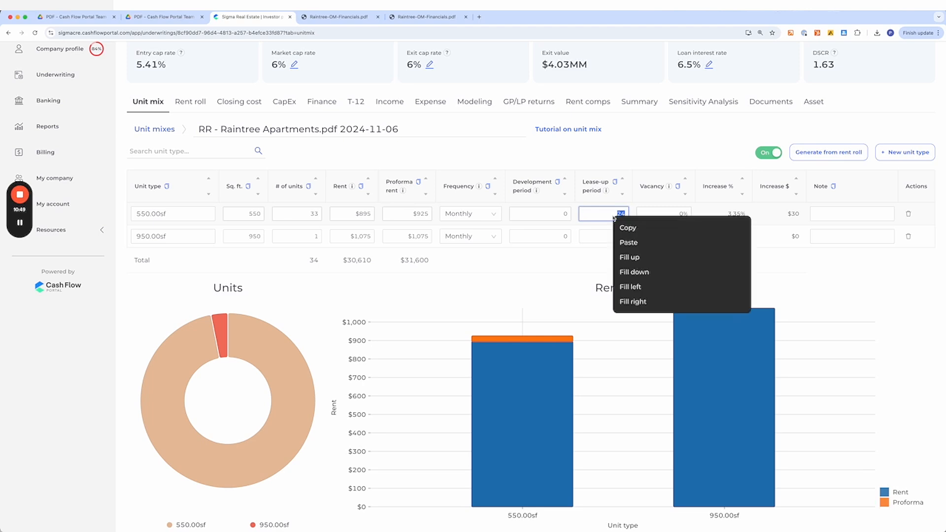
click(632, 272)
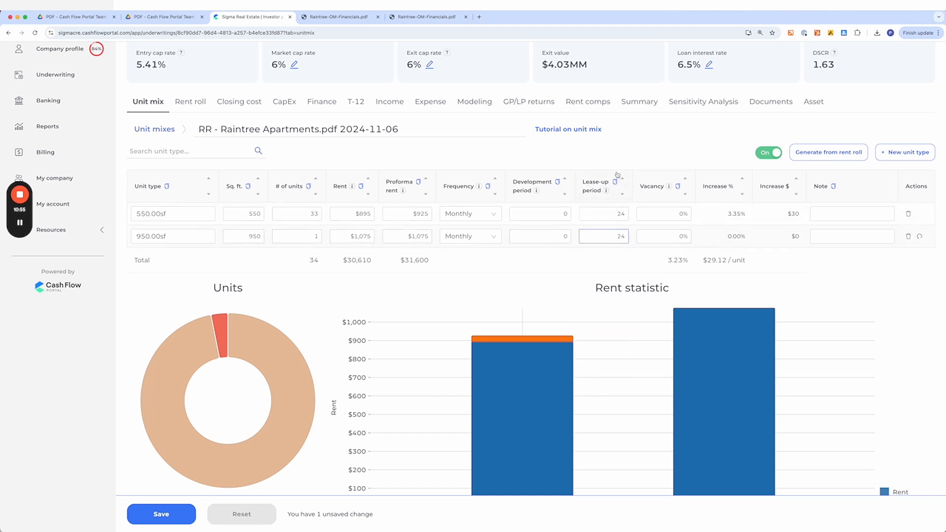
click(163, 515)
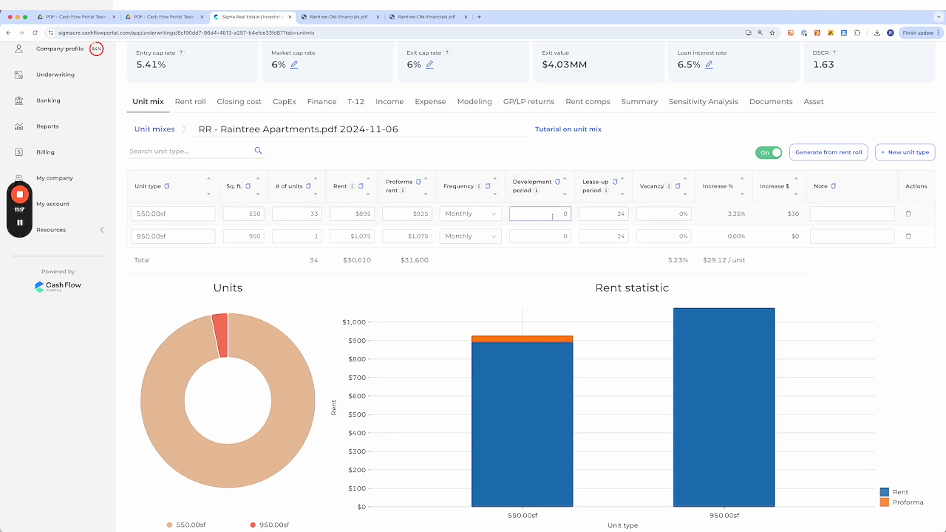
- Examine the development period, frequency options and vacancy fields of the advanced unit mix rows
click(684, 288)
click(558, 217)
click(548, 239)
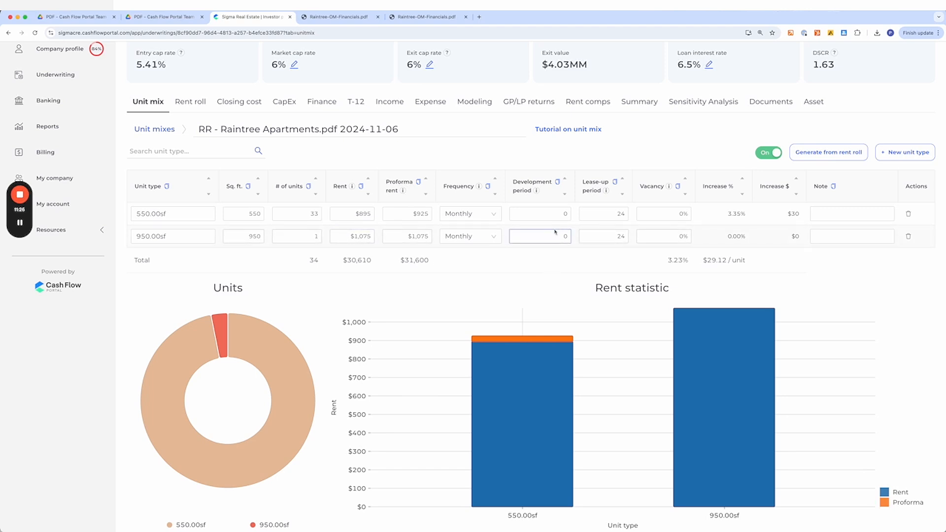
click(600, 218)
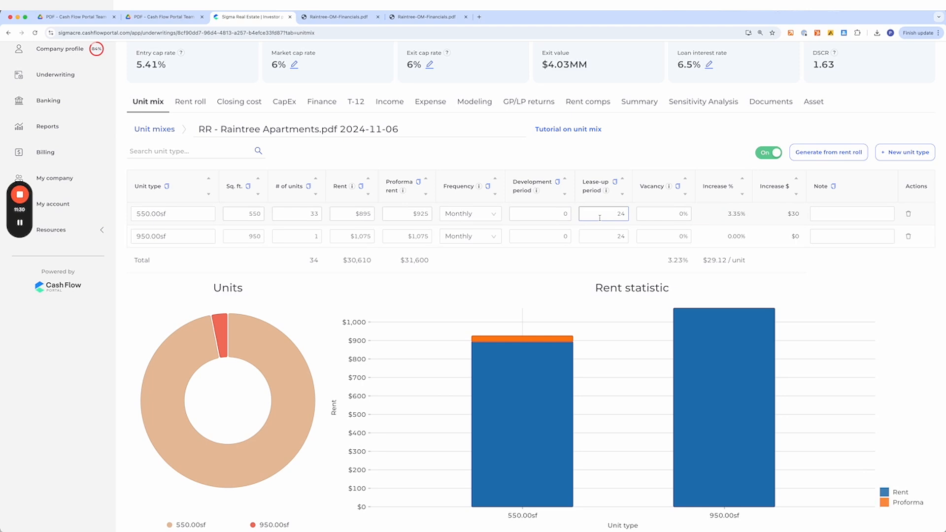
click(160, 213)
click(469, 219)
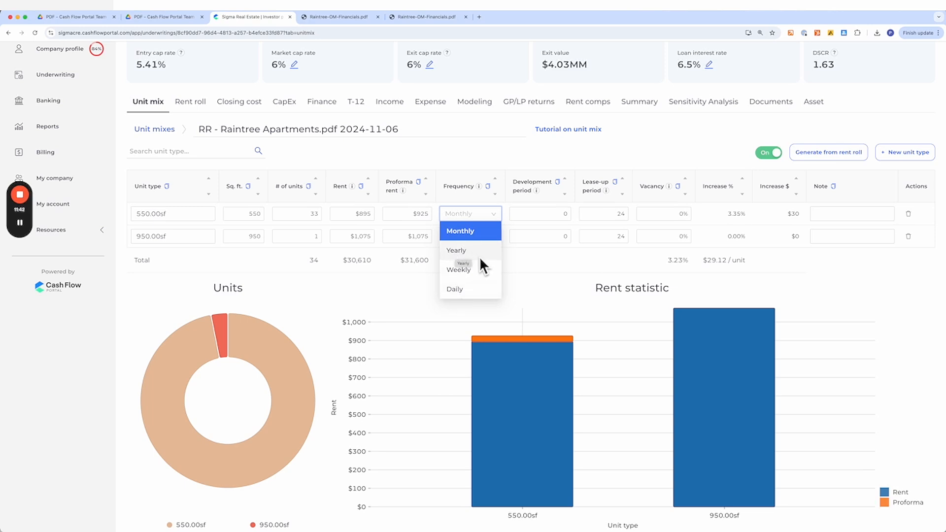
click(688, 214)
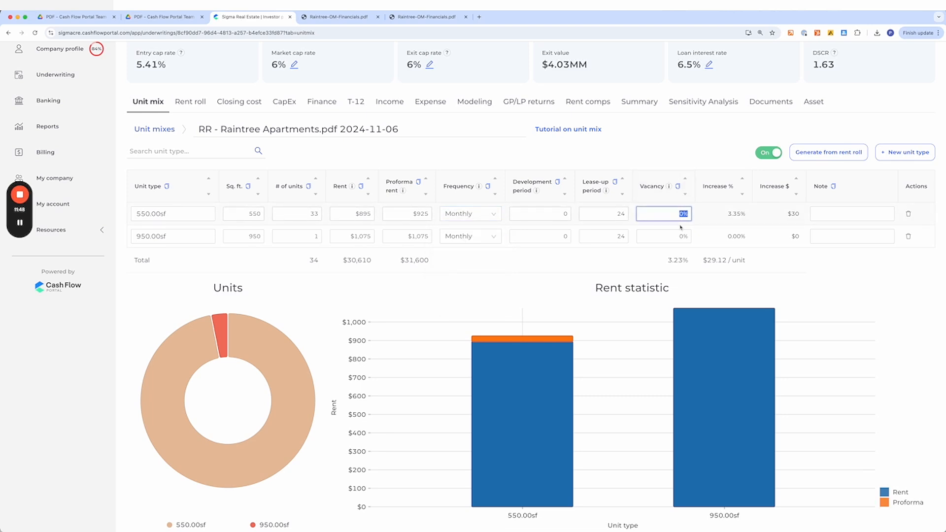
click(493, 213)
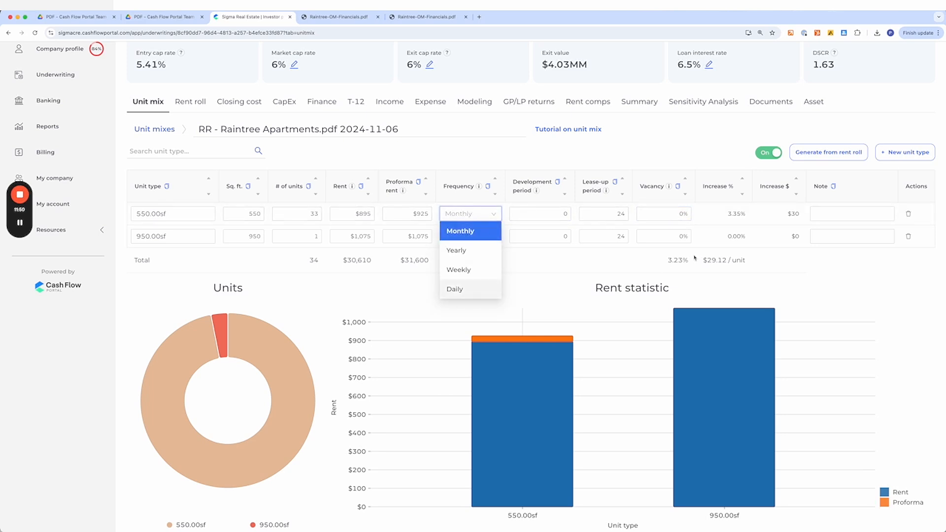
click(673, 214)
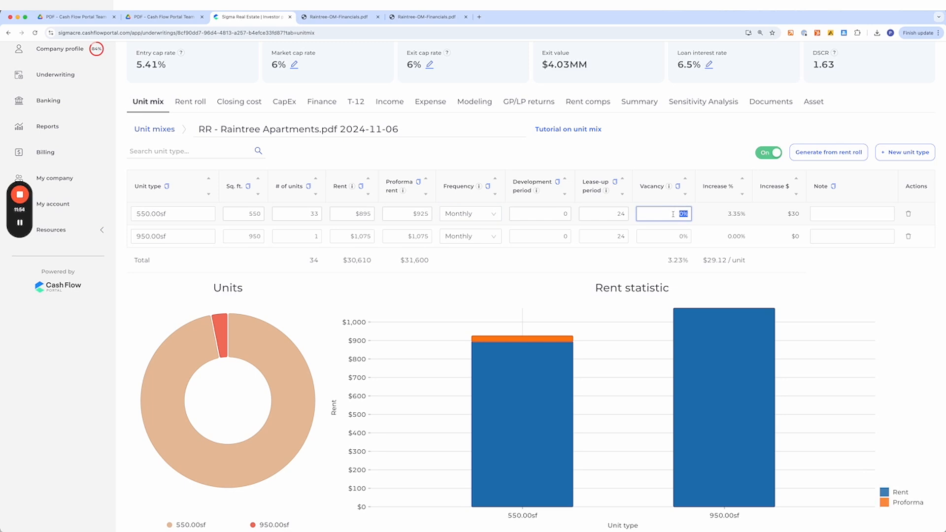
click(628, 272)
click(223, 236)
click(461, 214)
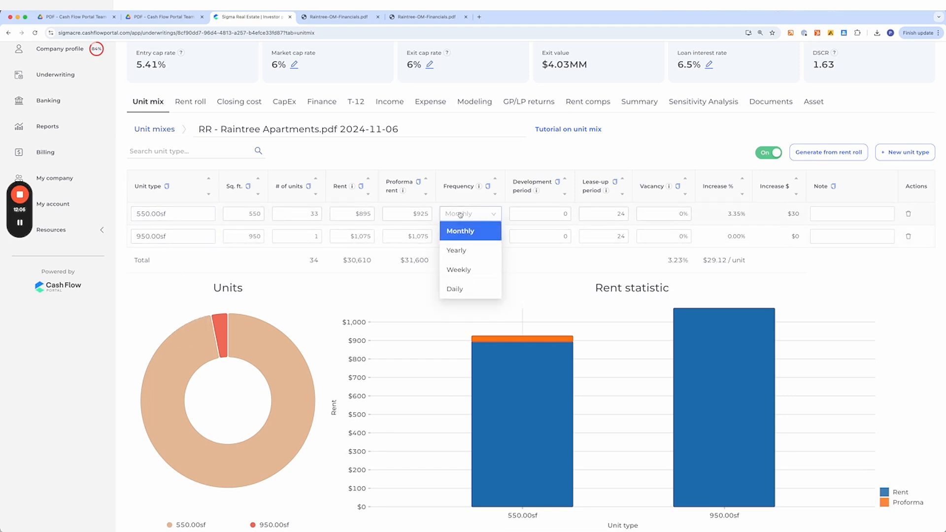
click(627, 285)
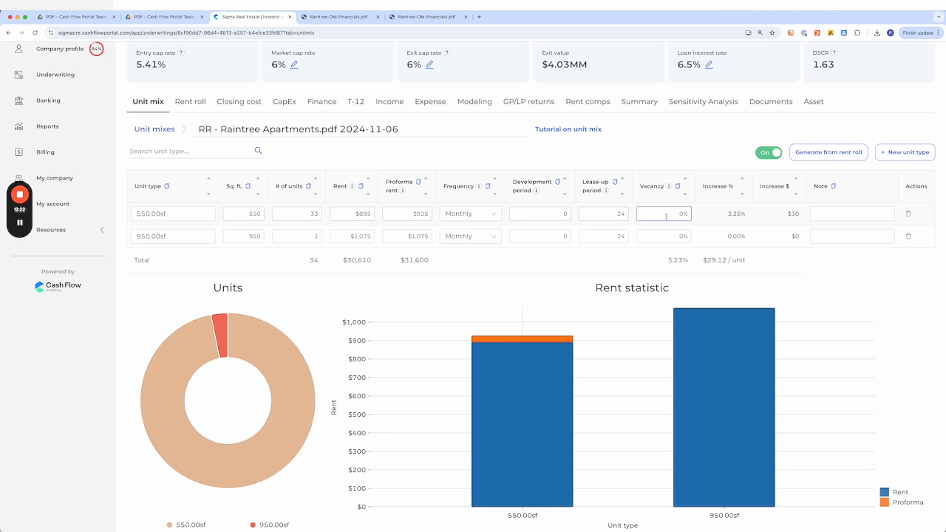
click(838, 213)
- Review the updated return metrics and the modeling projection's forced appreciation rent increases
scroll(472, 281, up, 2)
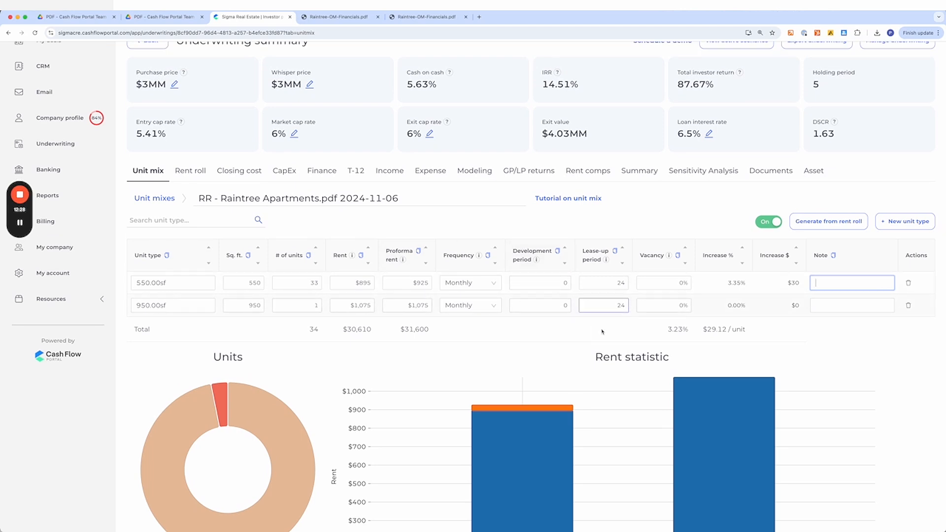
scroll(444, 316, up, 3)
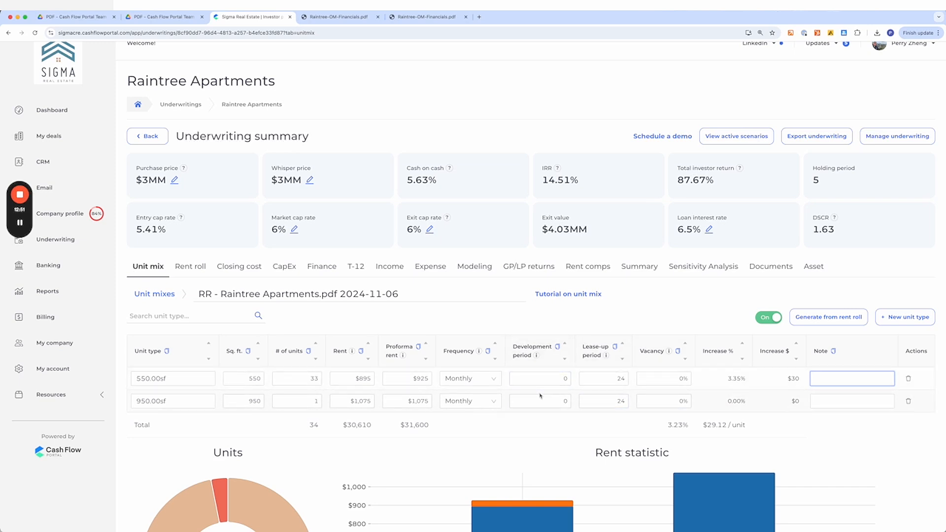
click(701, 270)
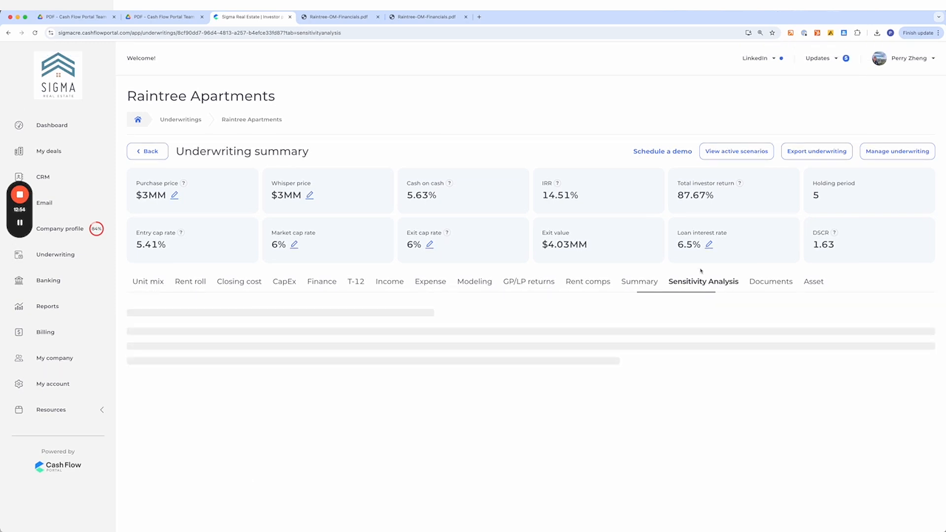
click(515, 281)
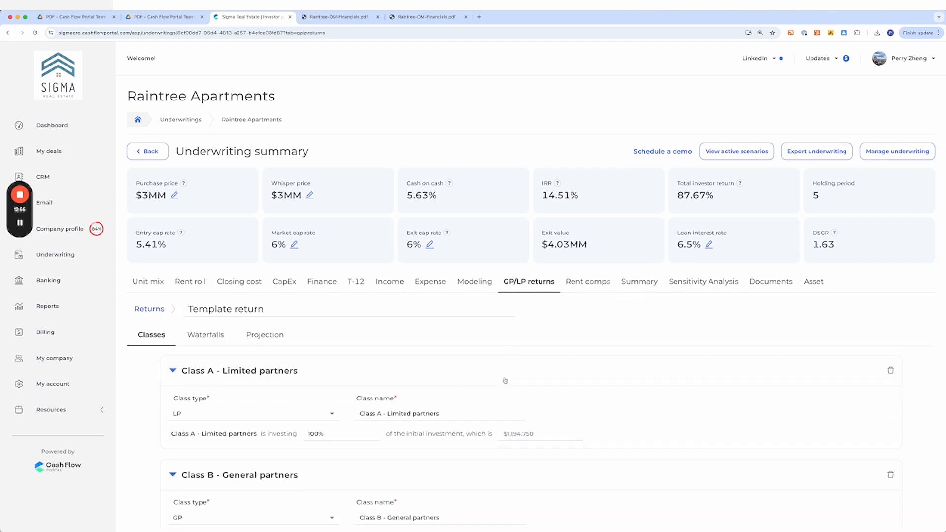
click(469, 282)
scroll(556, 359, down, 4)
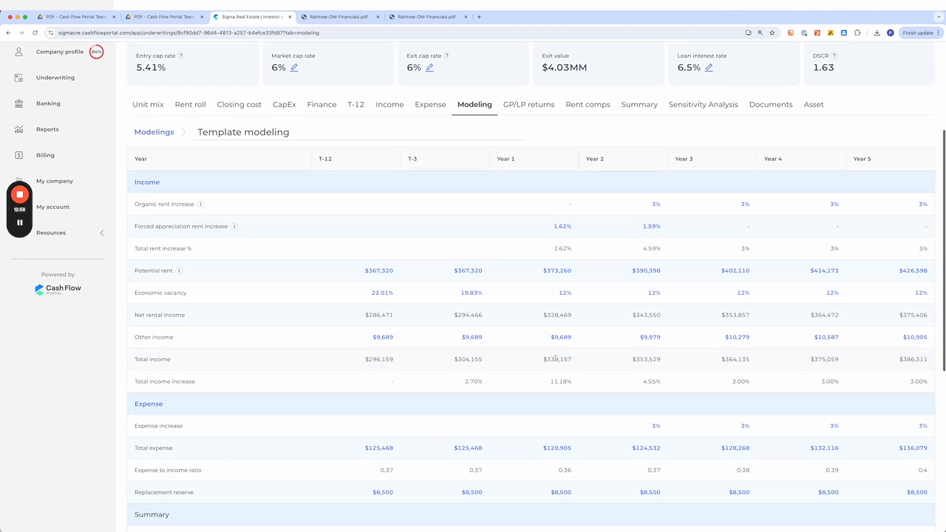
- Open the income projection from the modeling rent increase and fill the Year 1 economic vacancy of 12% right across all years
click(657, 206)
scroll(553, 345, down, 4)
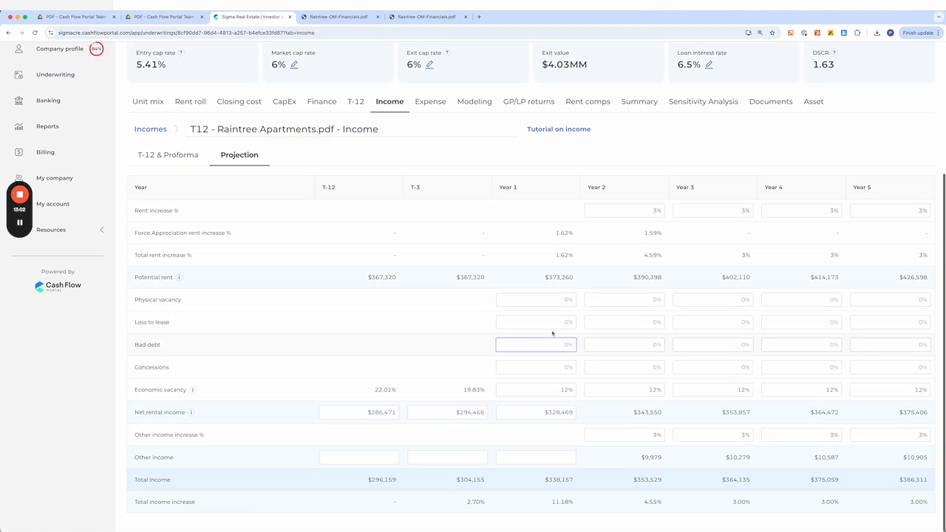
click(552, 391)
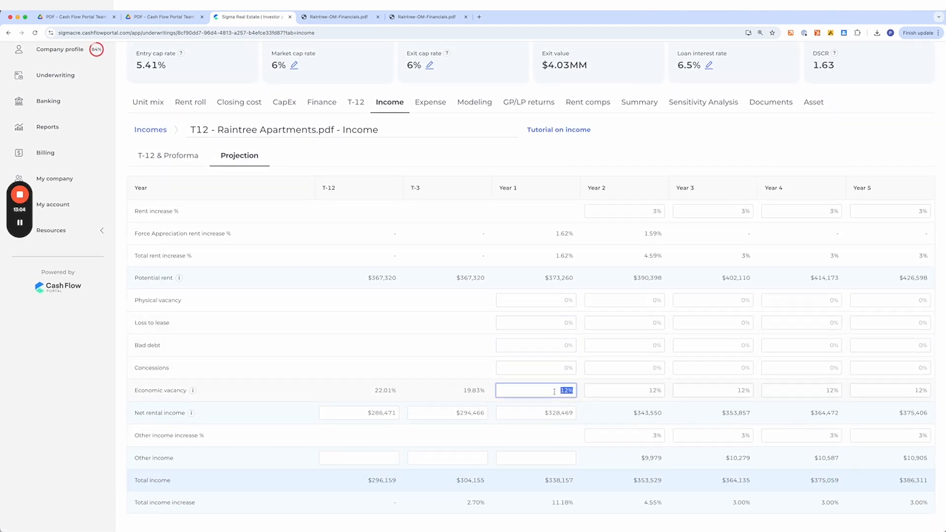
right_click(555, 392)
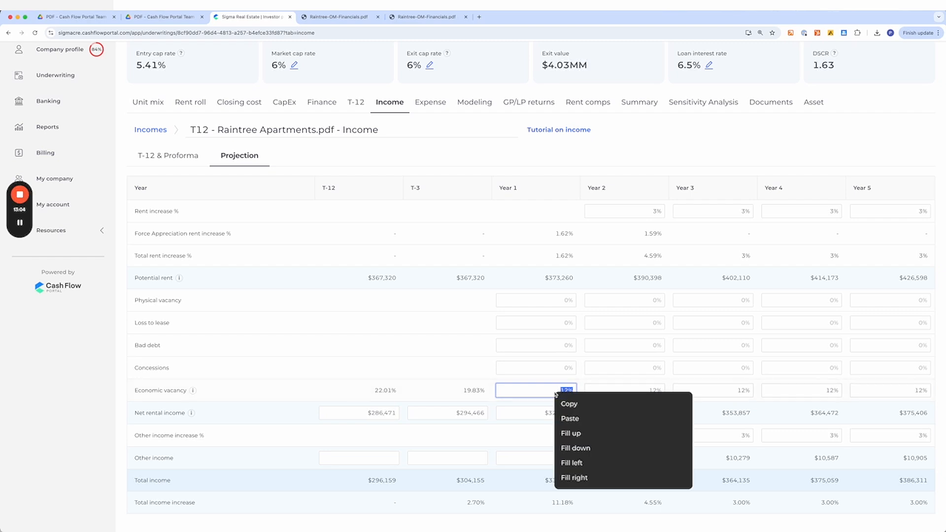
click(597, 480)
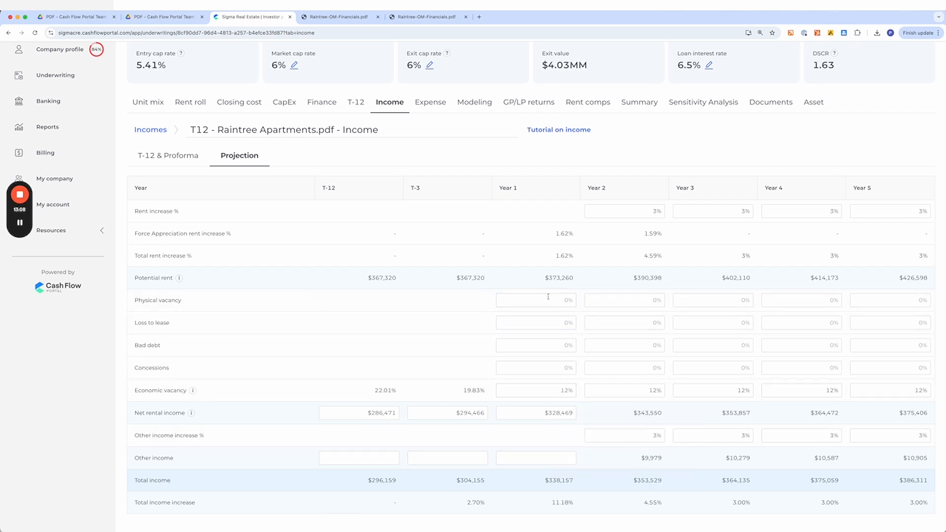
- Open the T-12 and look over the classified income and expense line items
click(354, 100)
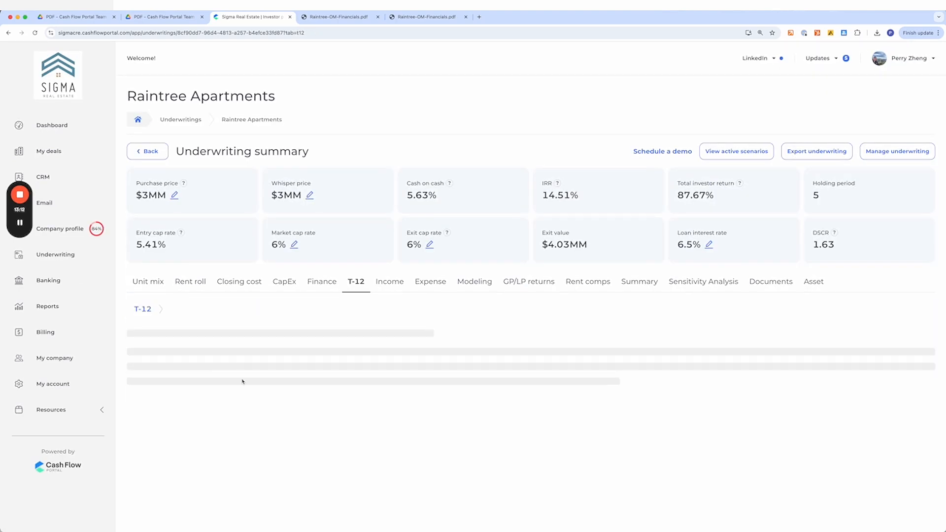
scroll(242, 382, down, 10)
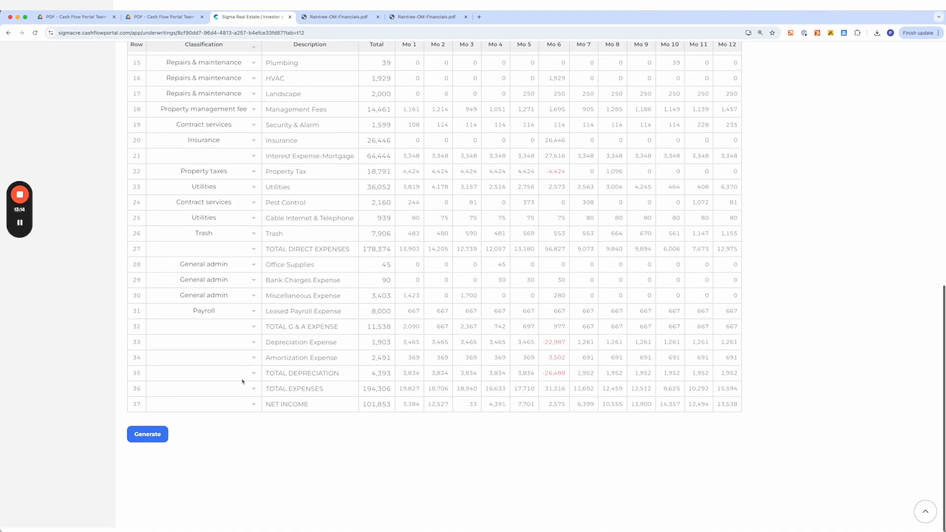
scroll(242, 381, up, 10)
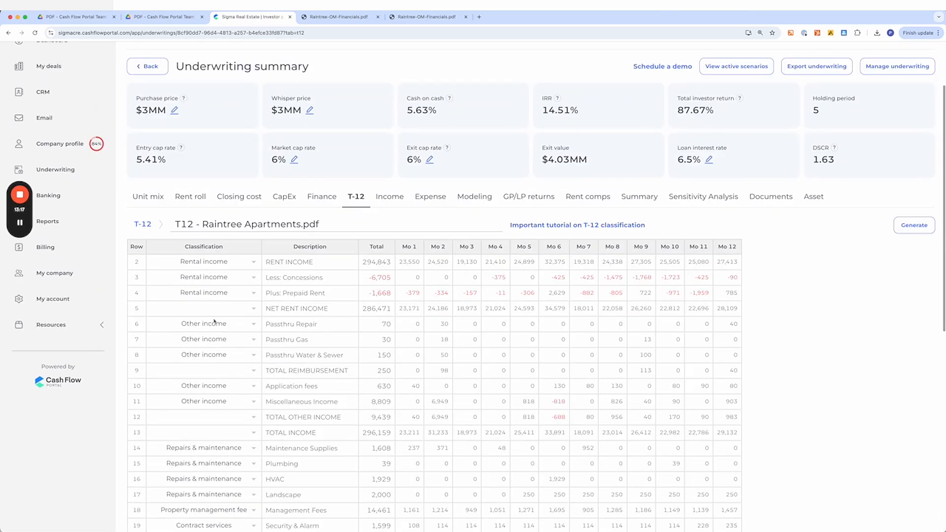
scroll(215, 322, down, 3)
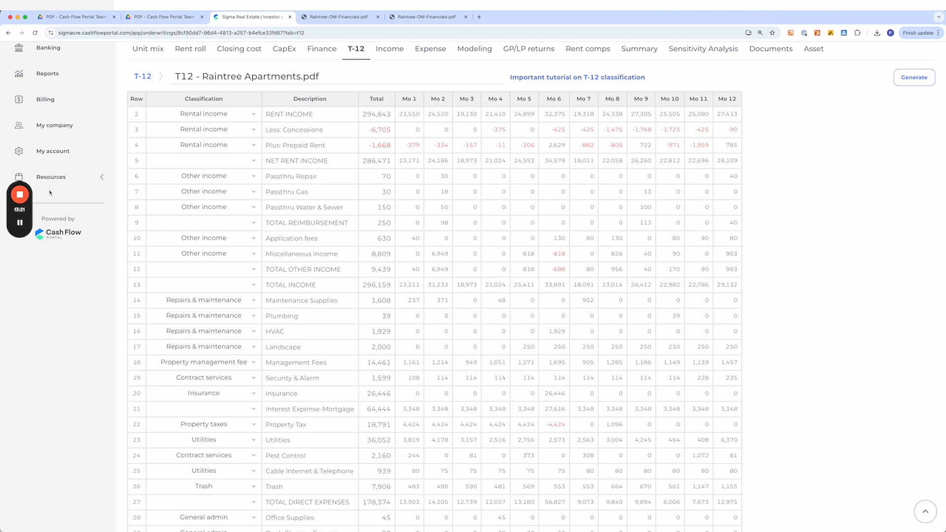
mouse_move(24, 196)
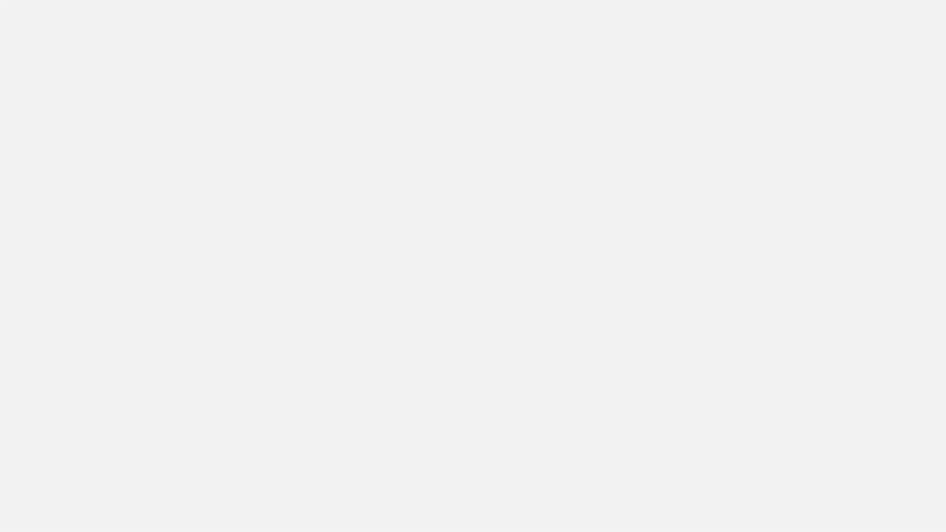